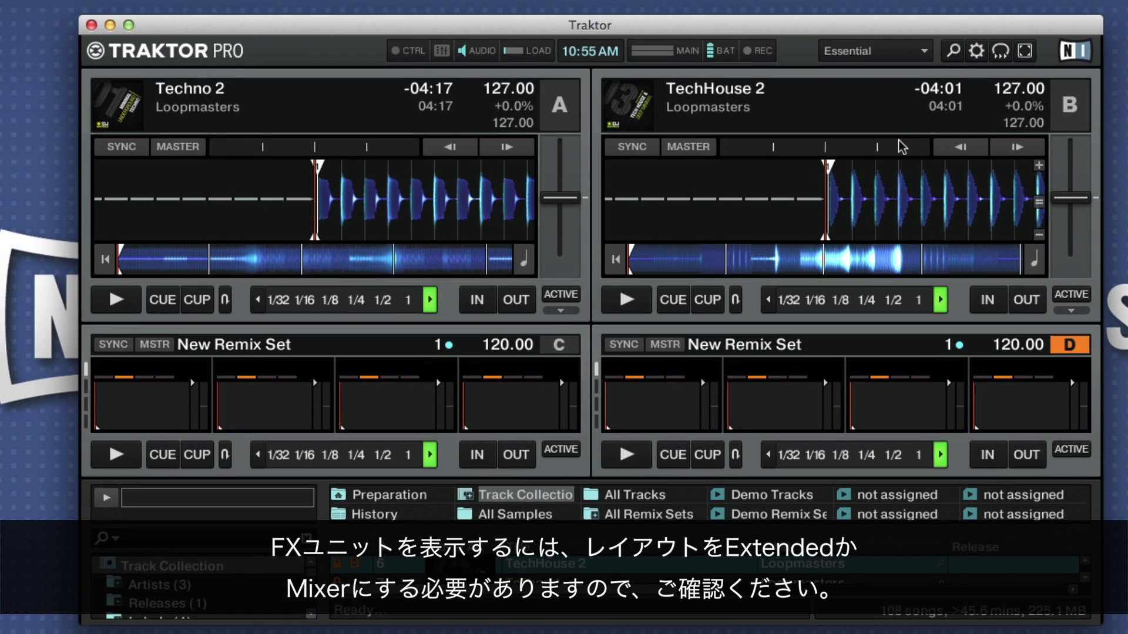
# Choose the Mixer layout from the layout list at the top right
pyautogui.click(925, 52)
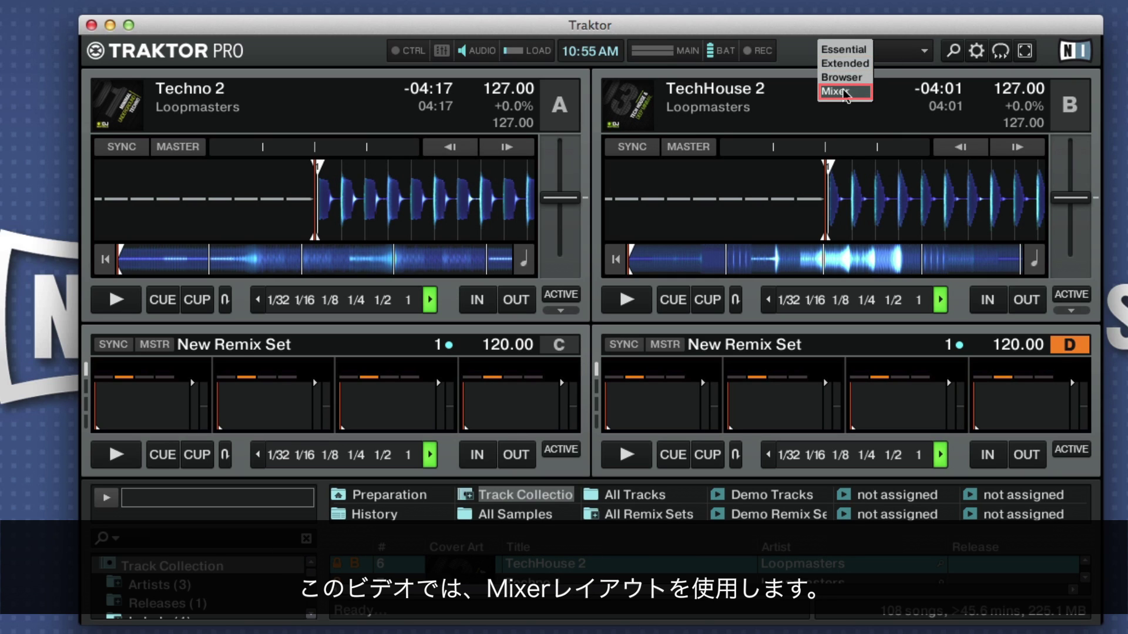
pyautogui.click(846, 92)
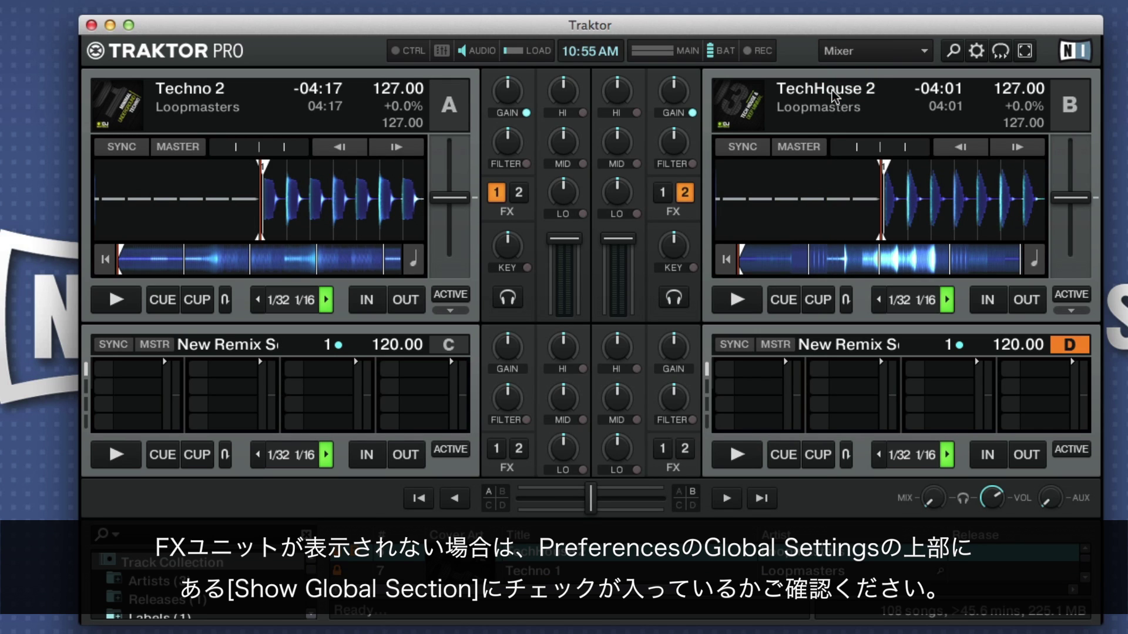
# Enable Show Global Section on the Global Settings page of Preferences
pyautogui.click(977, 51)
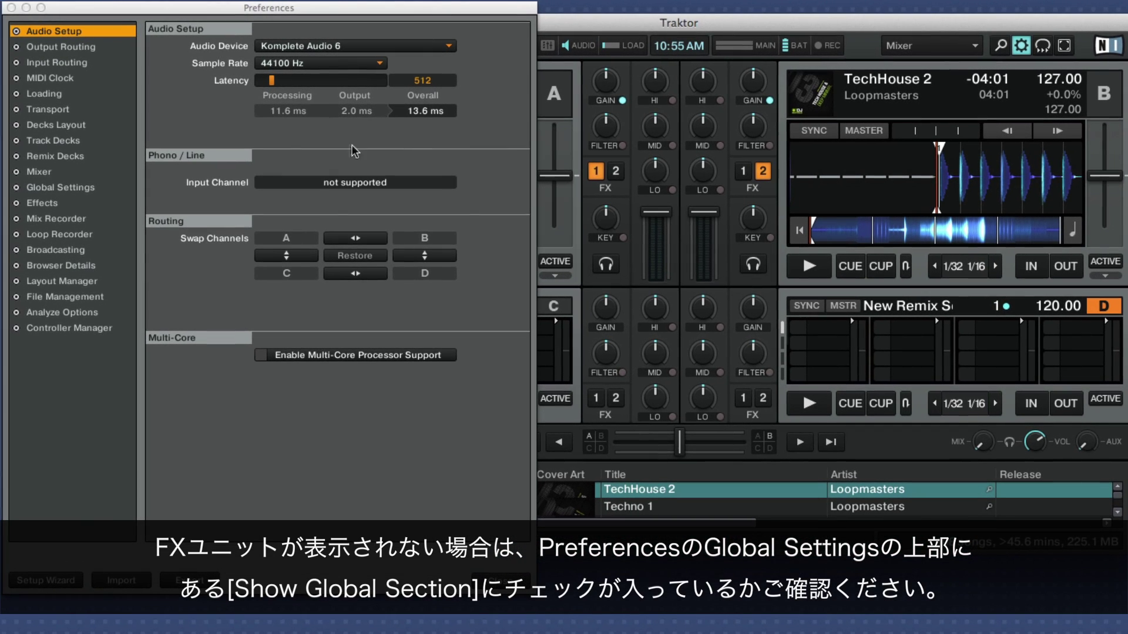
pyautogui.click(50, 188)
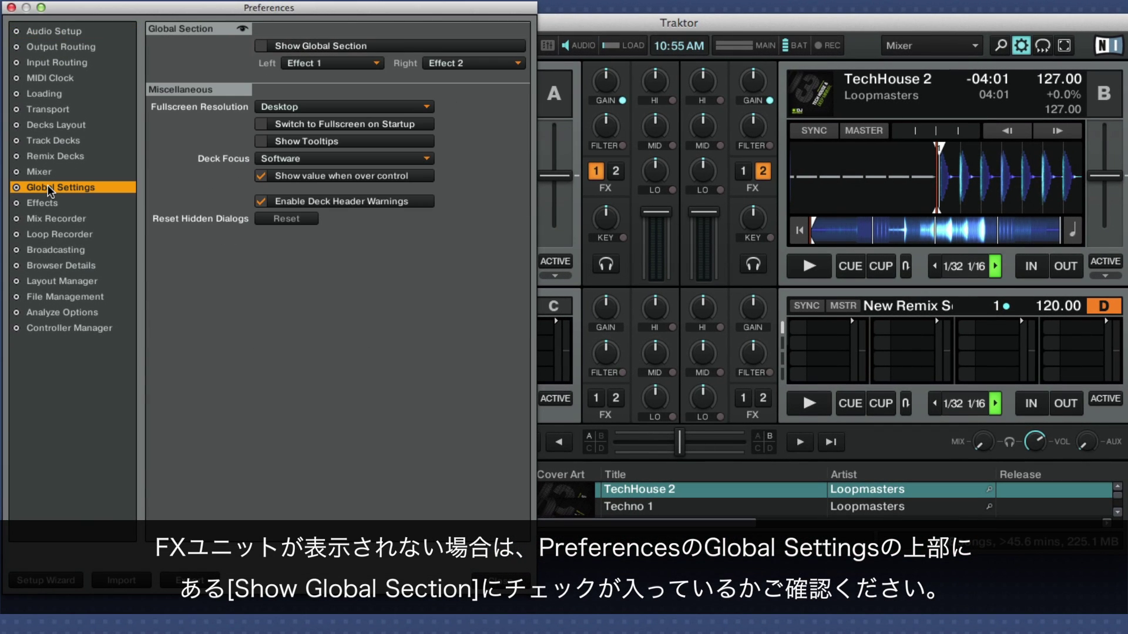
pyautogui.click(261, 46)
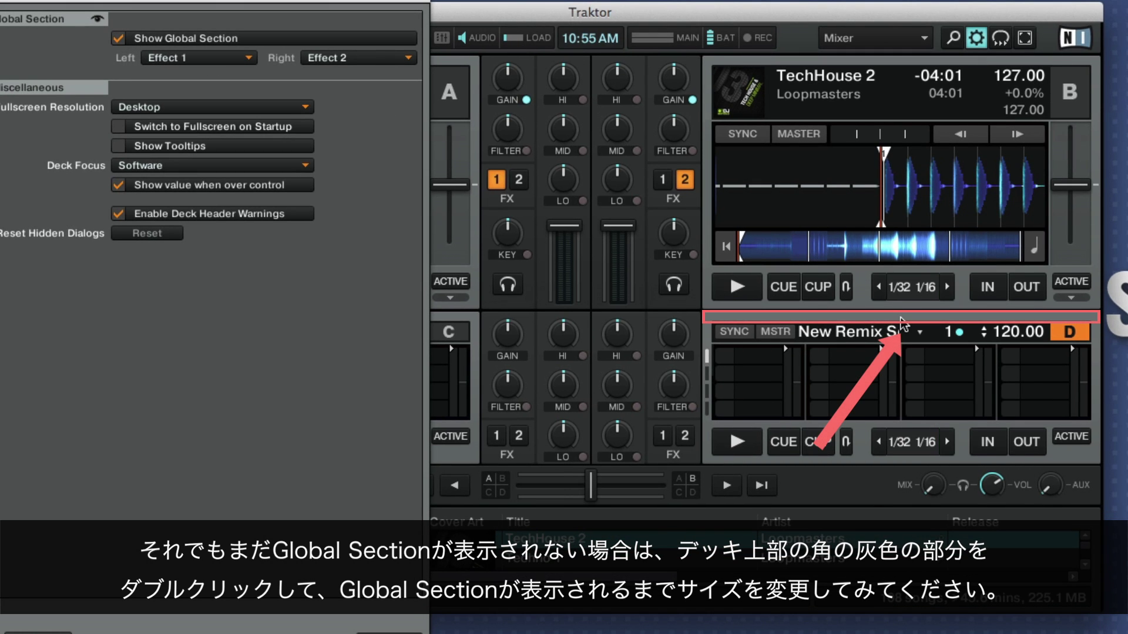
# Resize deck D's header until the global section appears, then make Traktor fullscreen
pyautogui.doubleClick(901, 319)
pyautogui.doubleClick(902, 319)
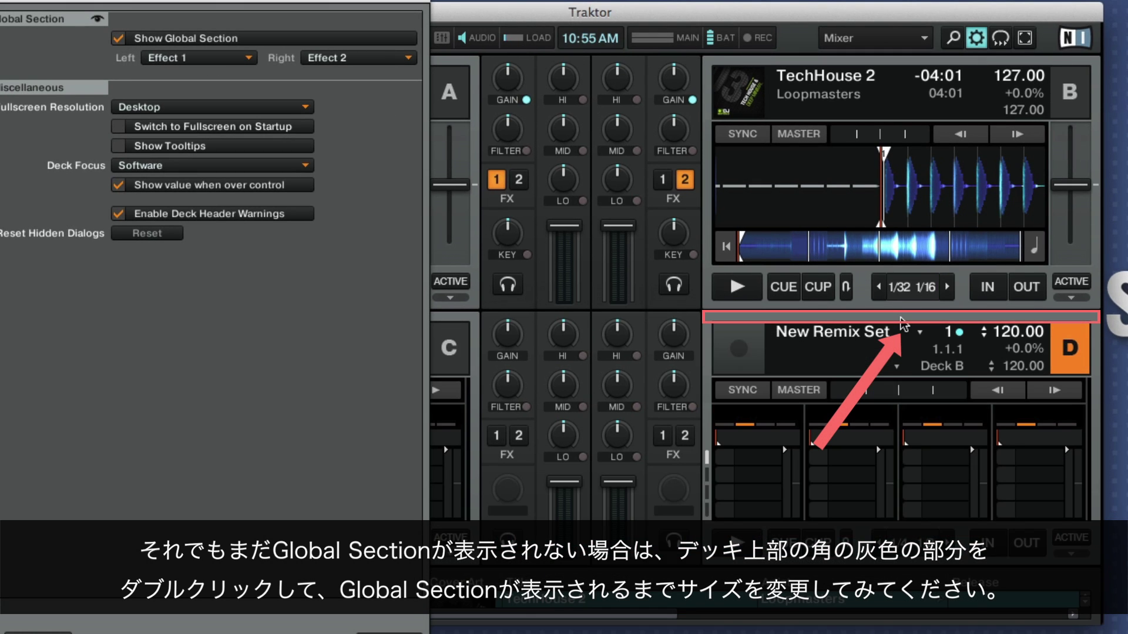
pyautogui.doubleClick(901, 319)
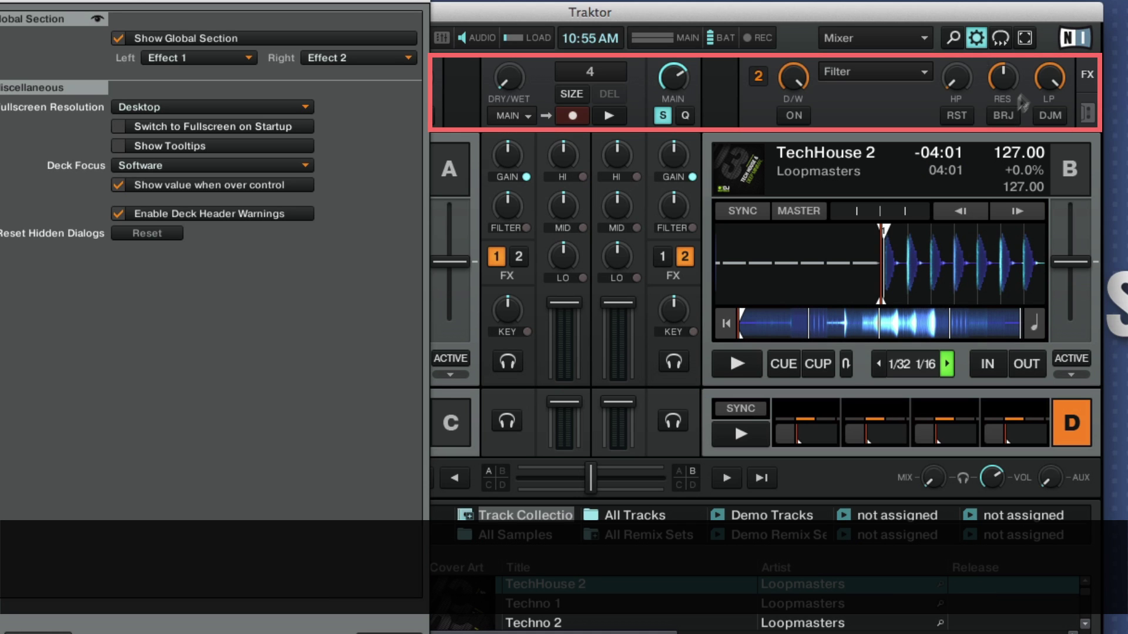
pyautogui.click(1025, 39)
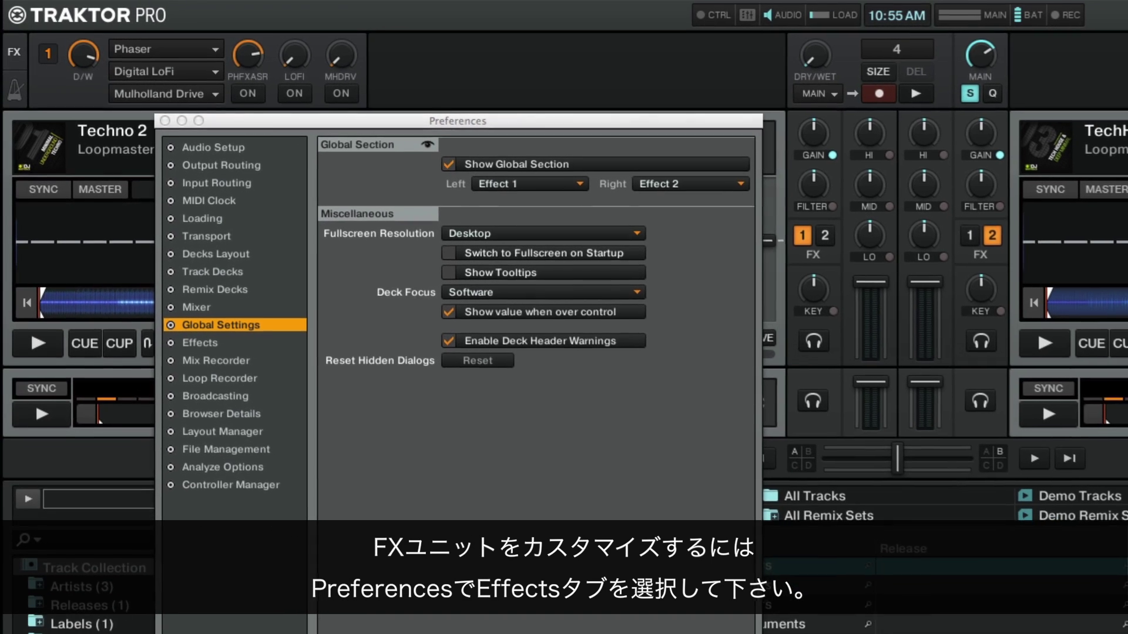
# Go to the Effects preferences page and bring up the FX1 routing options
pyautogui.click(205, 339)
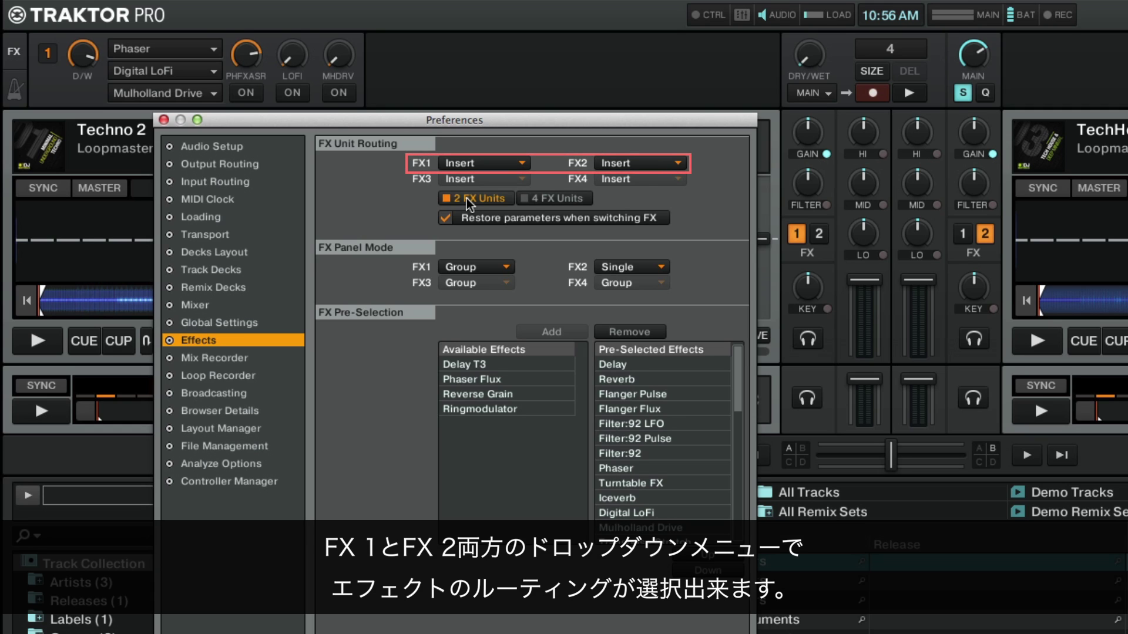
pyautogui.click(514, 162)
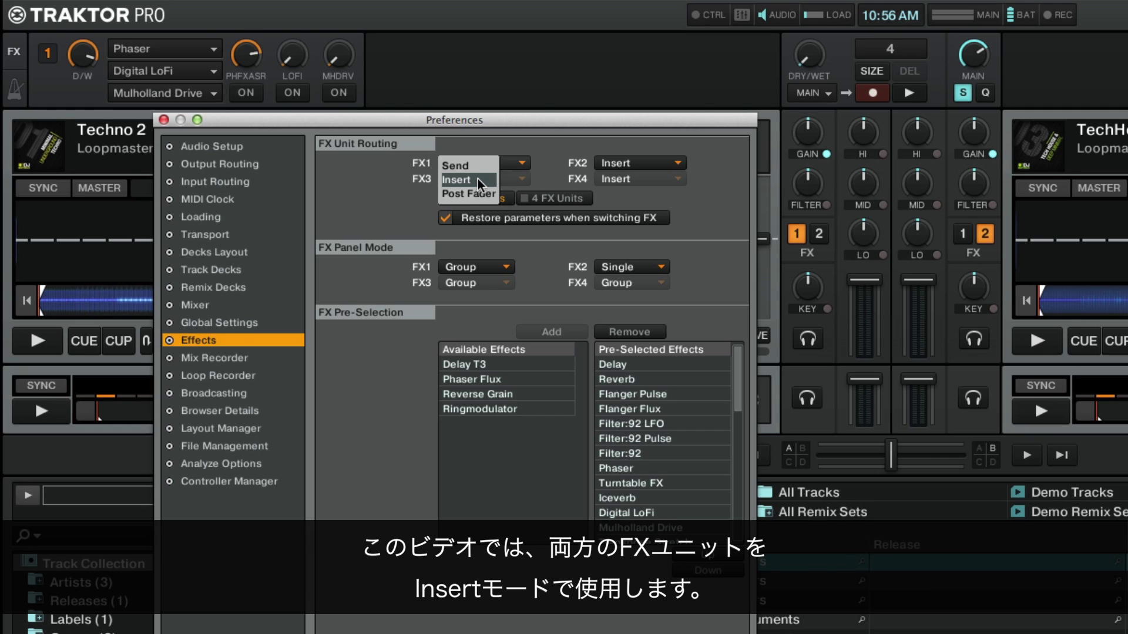
# Set the routing of both FX1 and FX2 to Insert
pyautogui.click(477, 178)
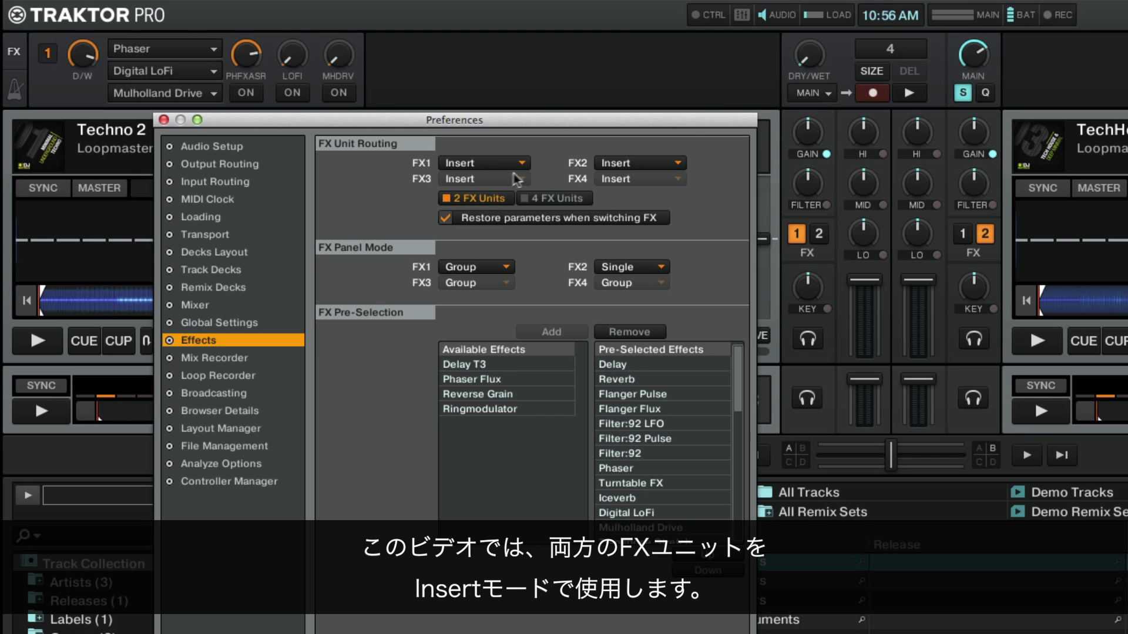
pyautogui.click(678, 163)
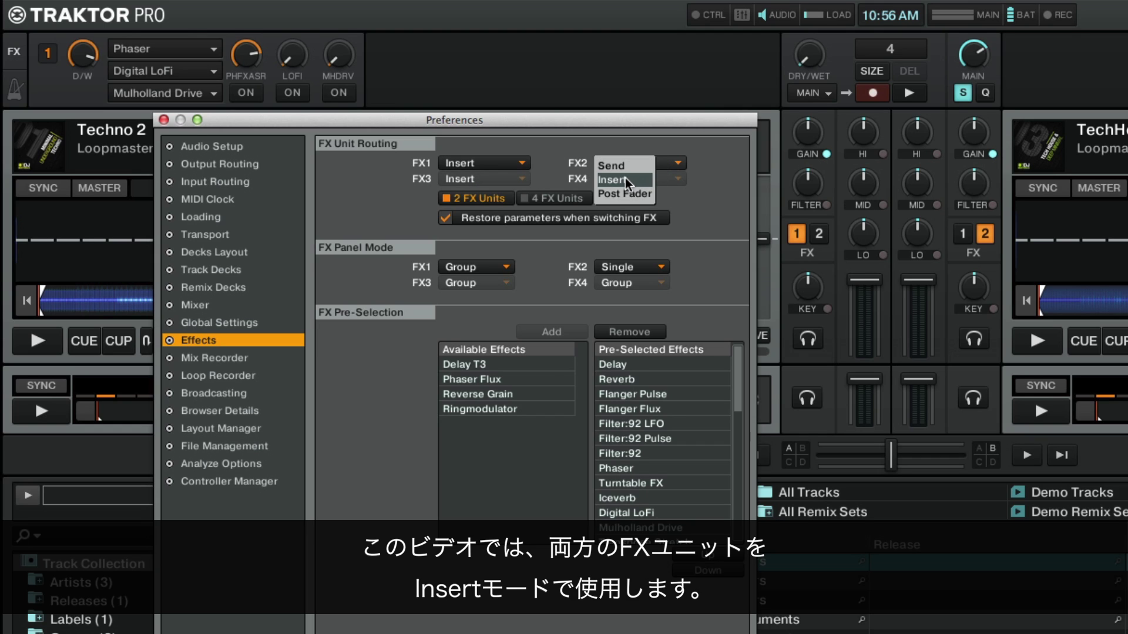
pyautogui.click(625, 178)
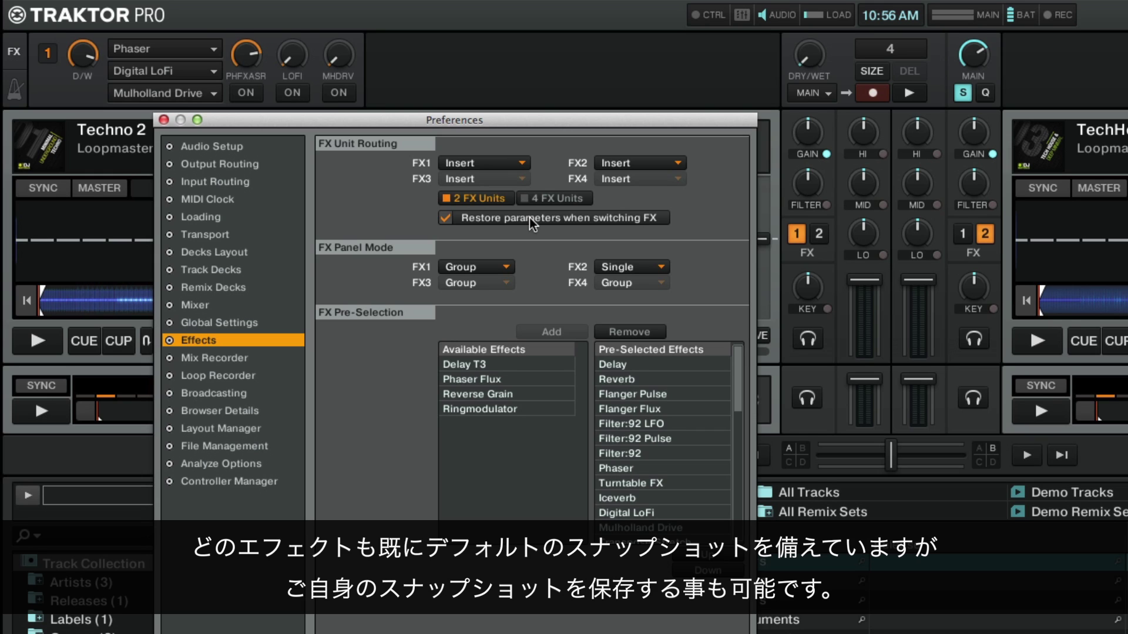
# Raise FX unit 1's Phaser parameter from 3.16 to 19.45 and save a snapshot
pyautogui.click(247, 54)
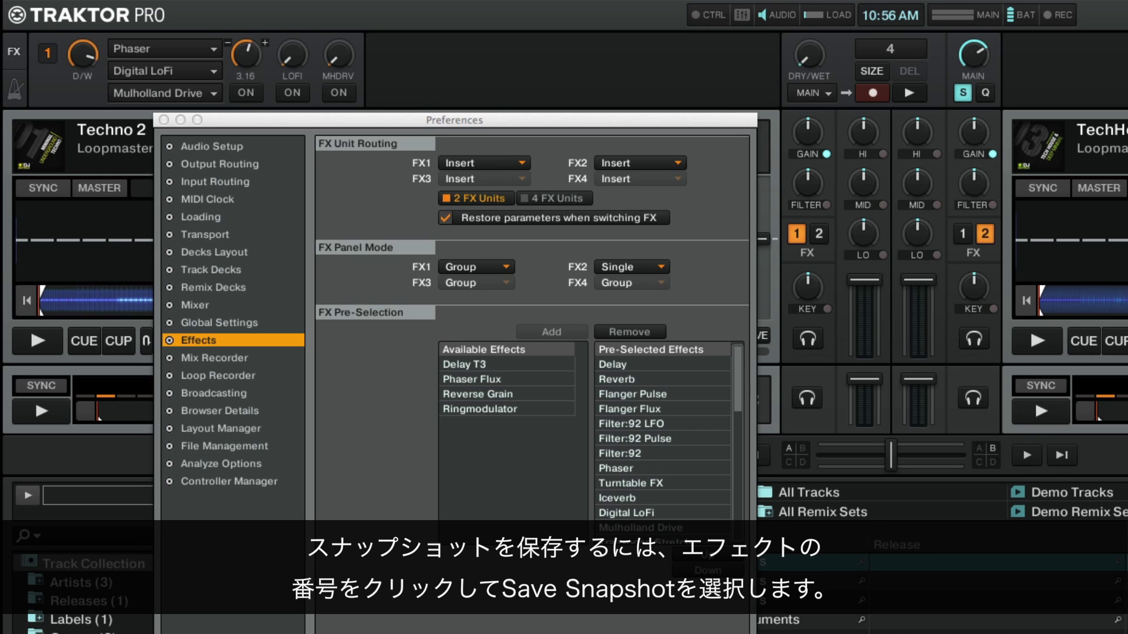
pyautogui.moveTo(246, 54); pyautogui.dragTo(252, 56)
pyautogui.click(48, 53)
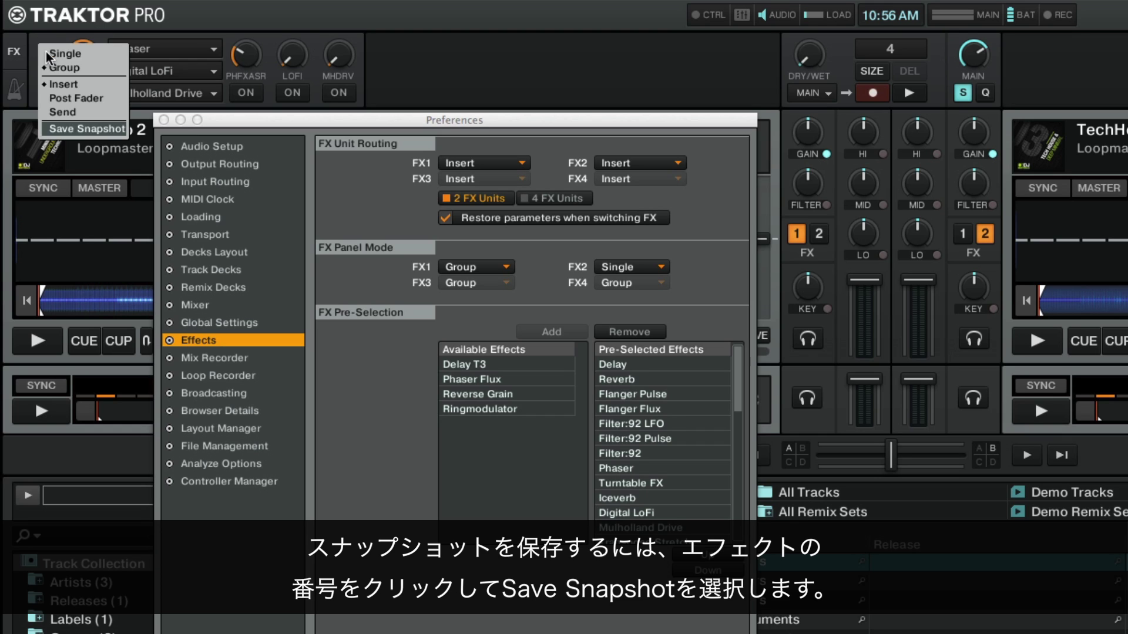
pyautogui.click(74, 130)
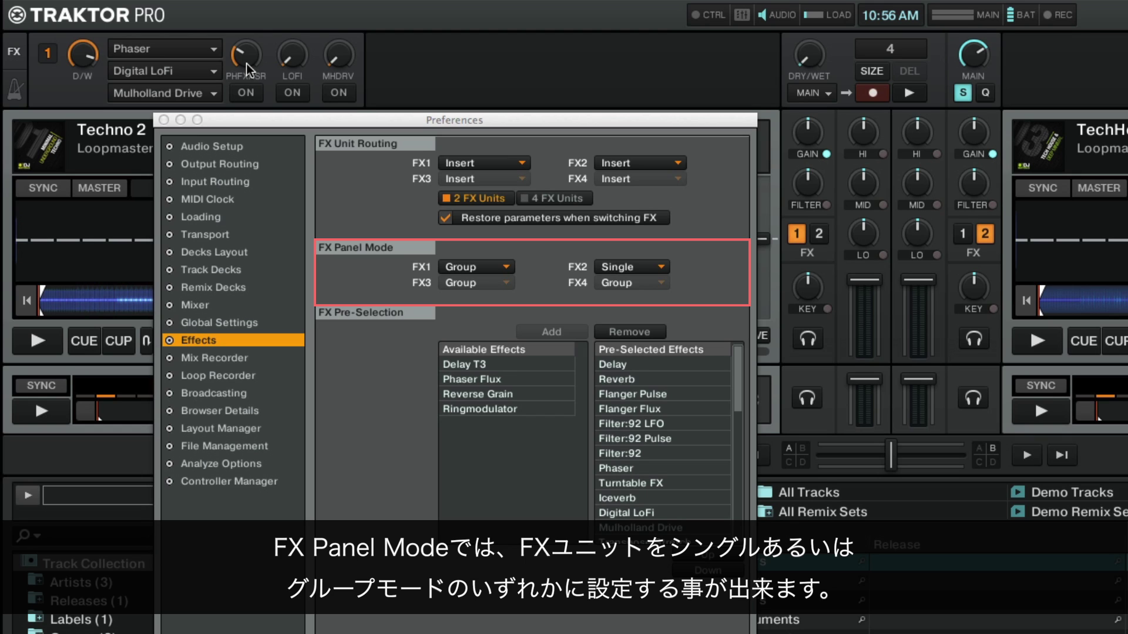
# Leave FX1 panel mode on Group and set FX2 to Single
pyautogui.click(505, 268)
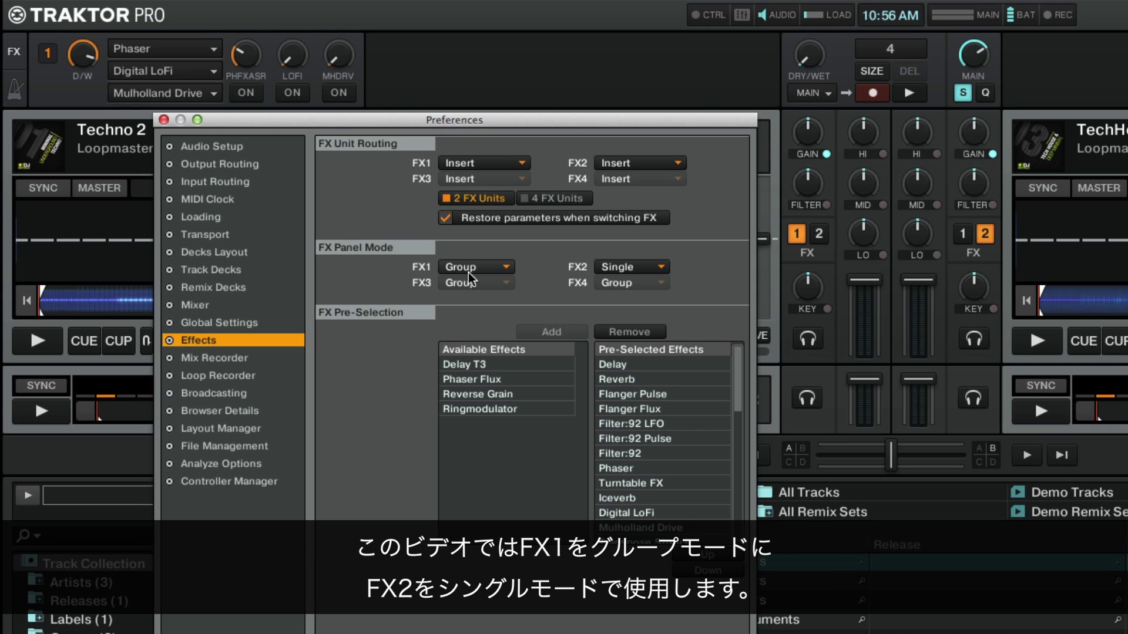
pyautogui.click(619, 265)
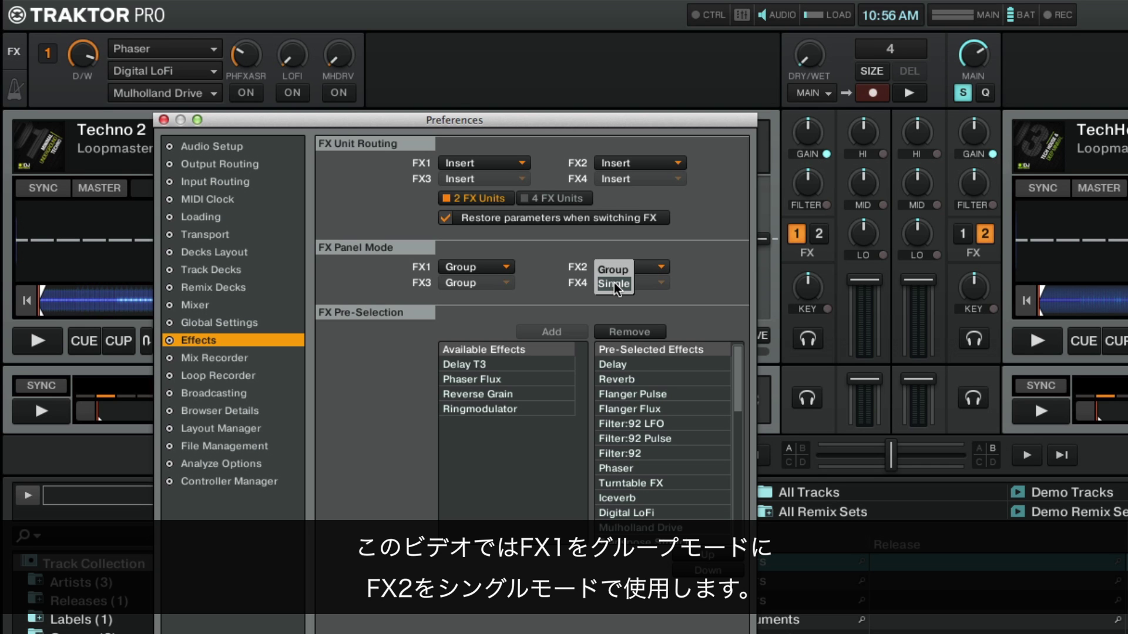
pyautogui.click(612, 284)
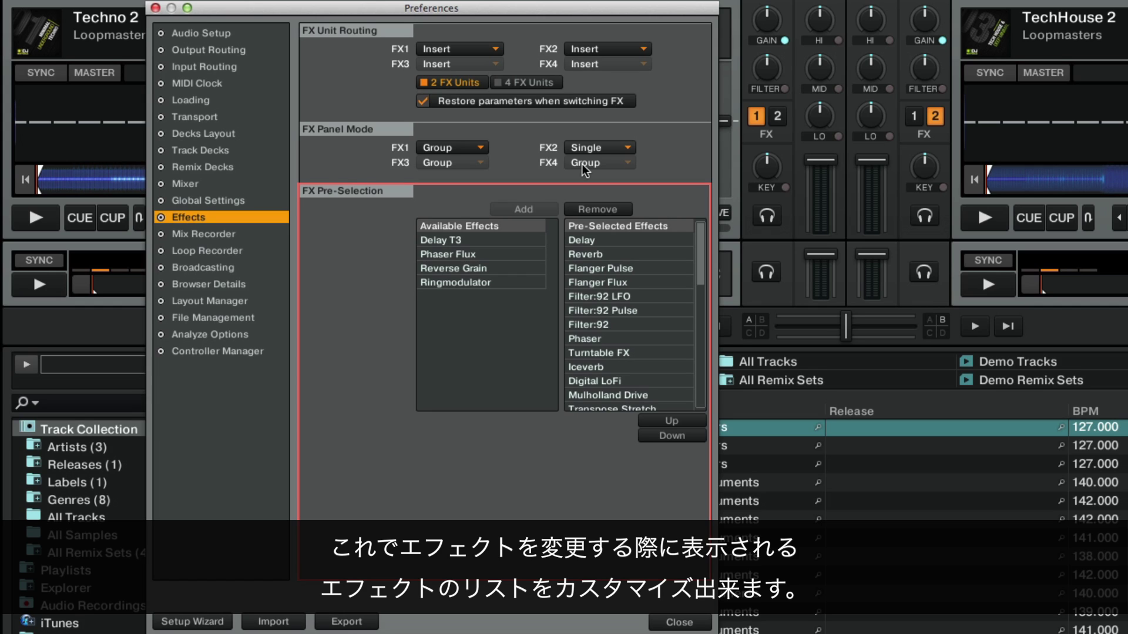
# Remove Turntable FX from the pre-selected effects and add Reverse Grain
pyautogui.click(589, 354)
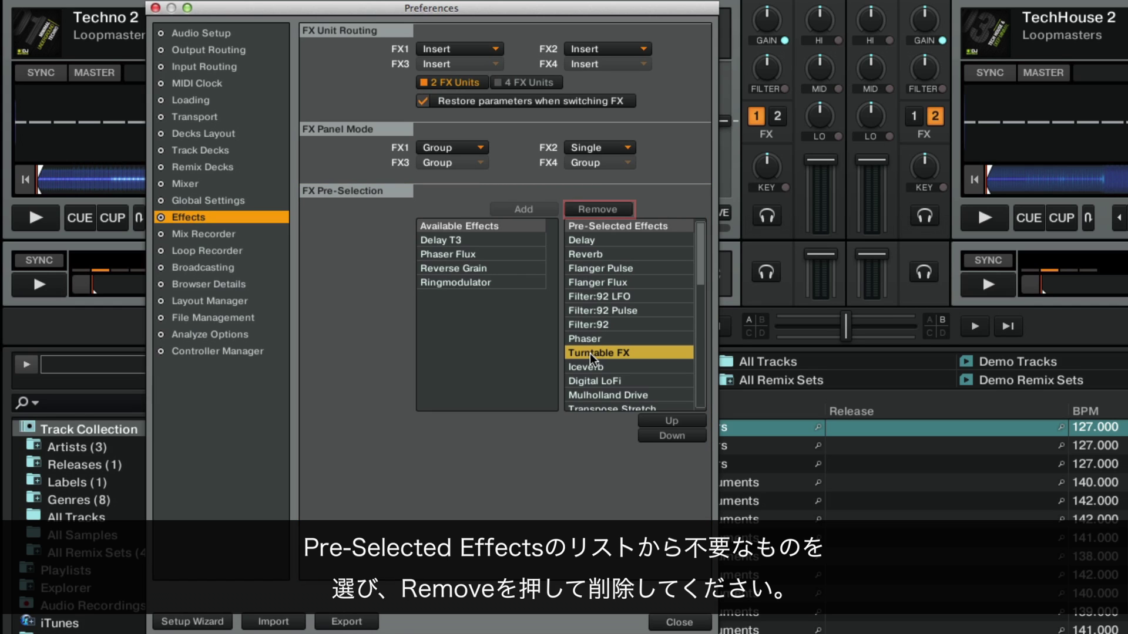
pyautogui.click(598, 210)
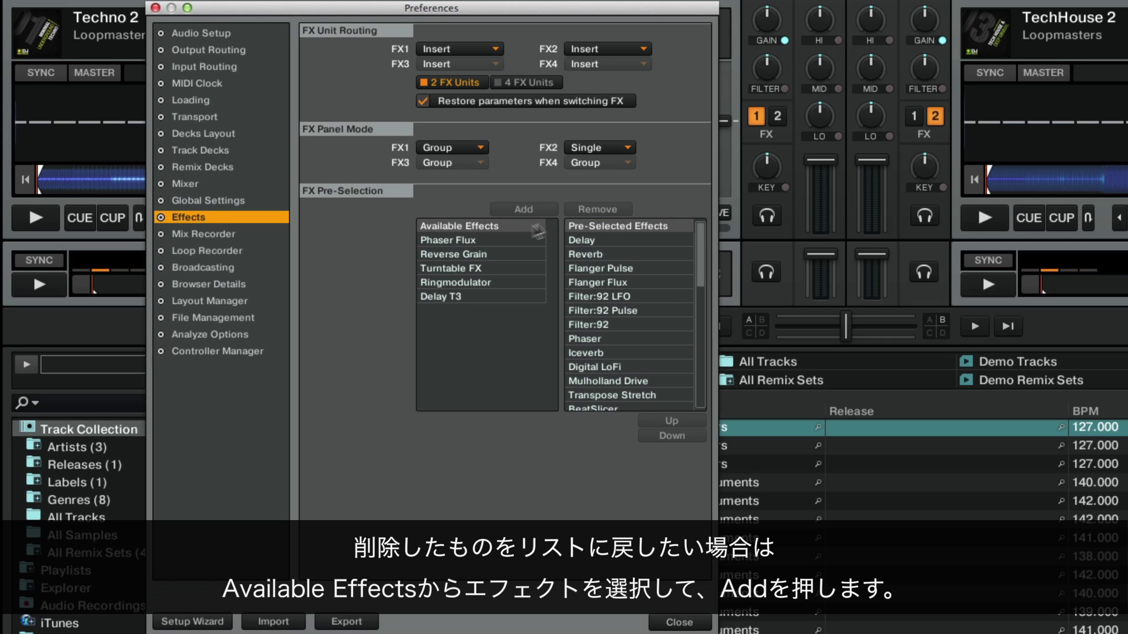
pyautogui.click(470, 254)
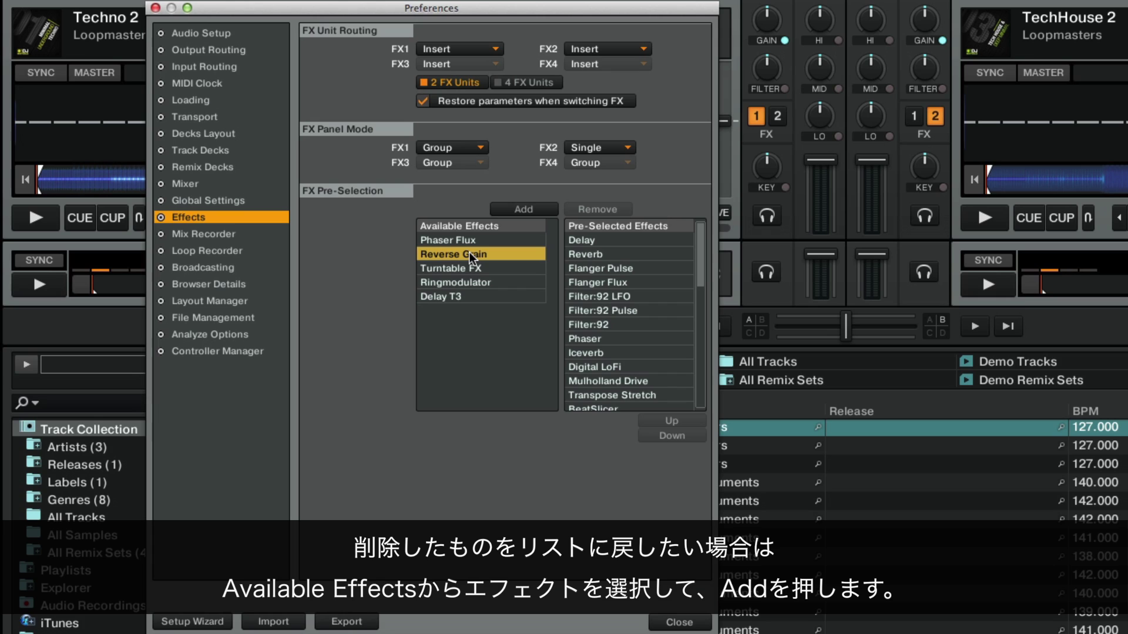
pyautogui.click(544, 212)
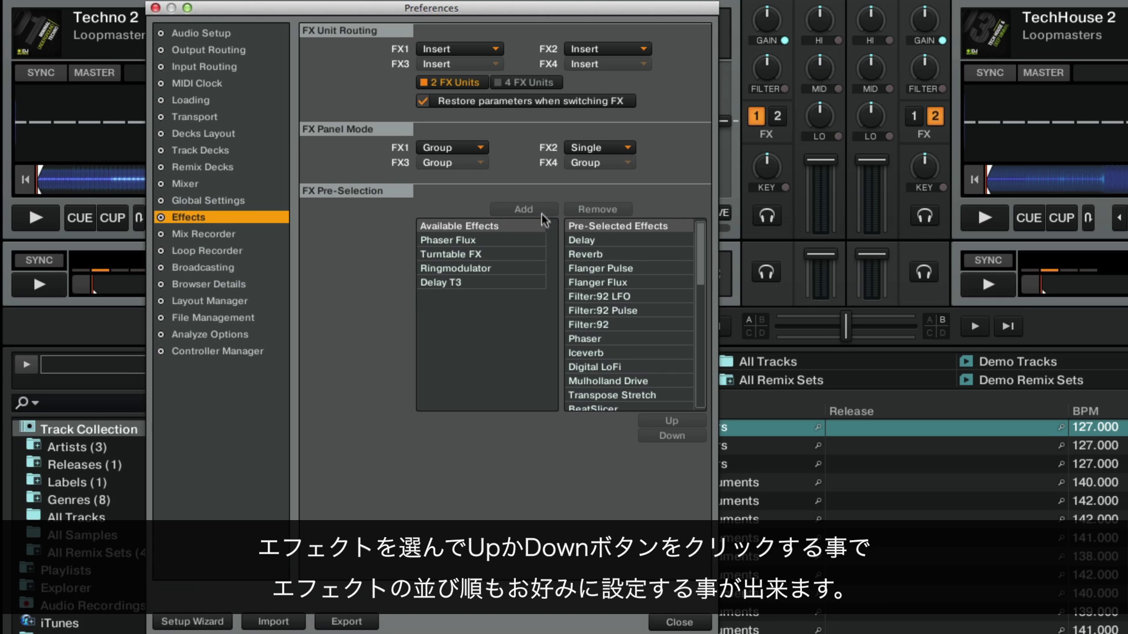
# Move Digital LoFi up two places and back down two in the pre-selection list
pyautogui.click(580, 366)
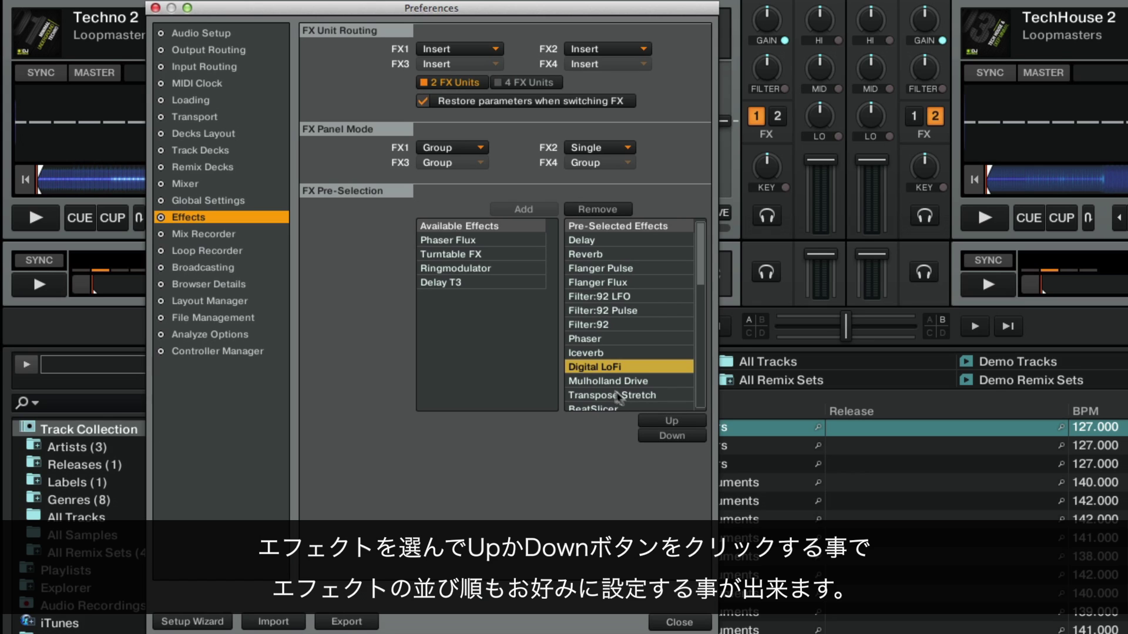
pyautogui.click(668, 425)
pyautogui.click(666, 425)
pyautogui.click(663, 435)
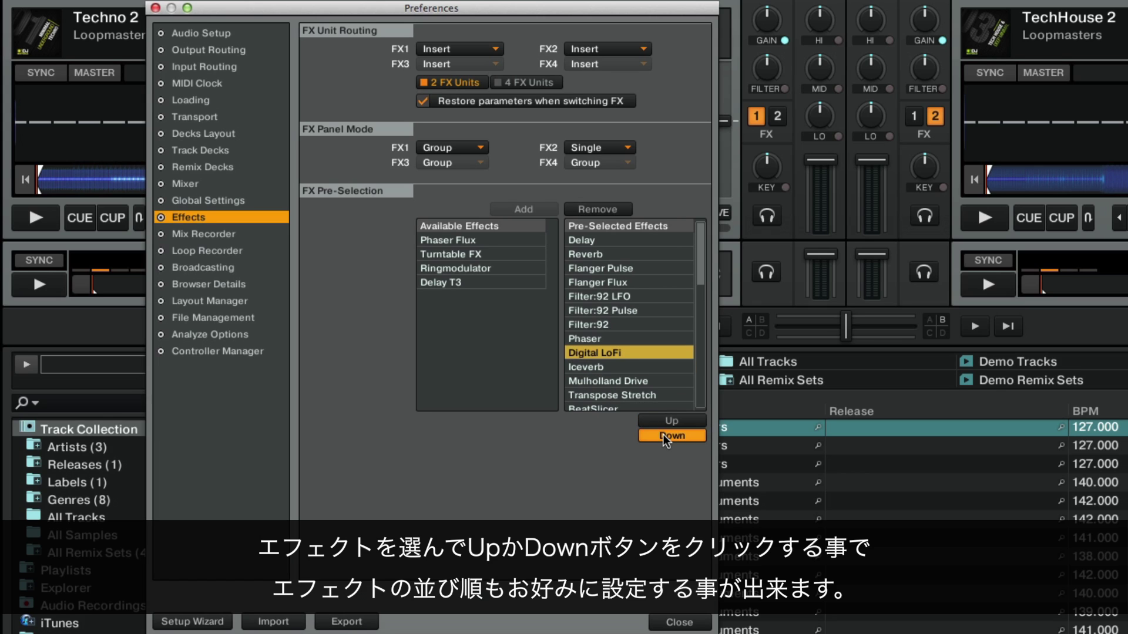
pyautogui.click(663, 435)
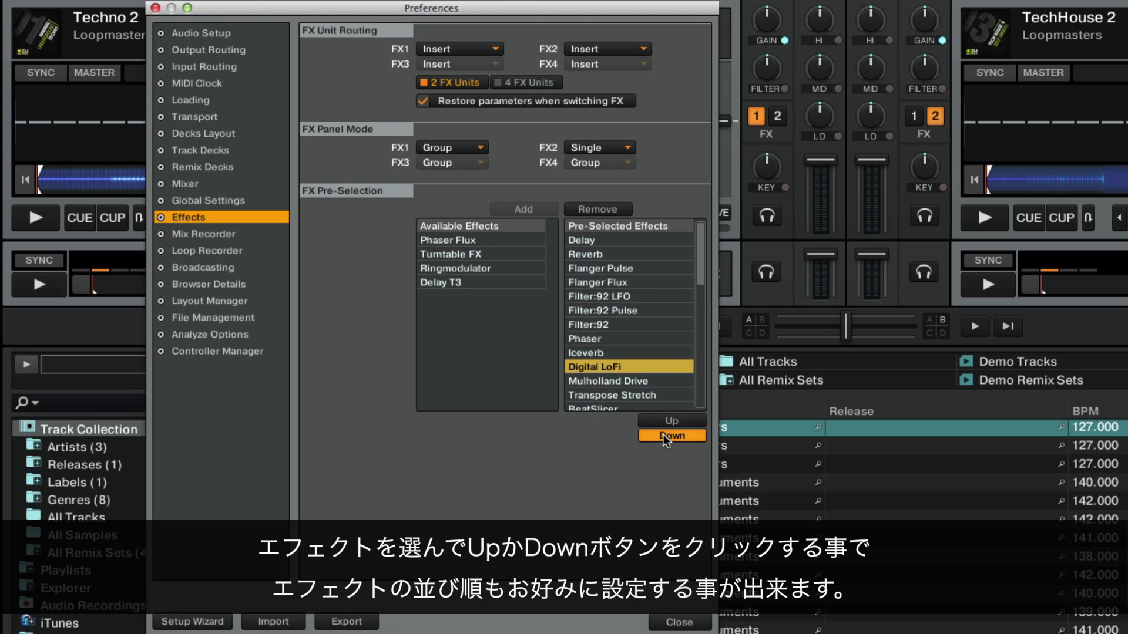
# Remove BeatSlicer from the pre-selected effects and add Ringmodulator
pyautogui.click(611, 410)
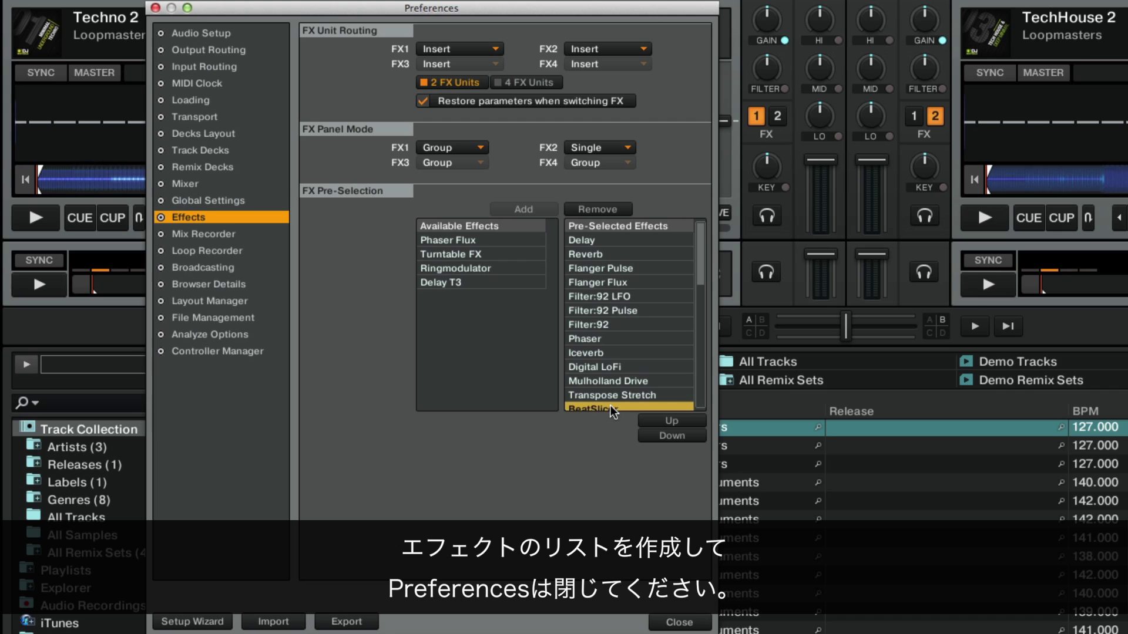
pyautogui.click(595, 209)
pyautogui.click(478, 267)
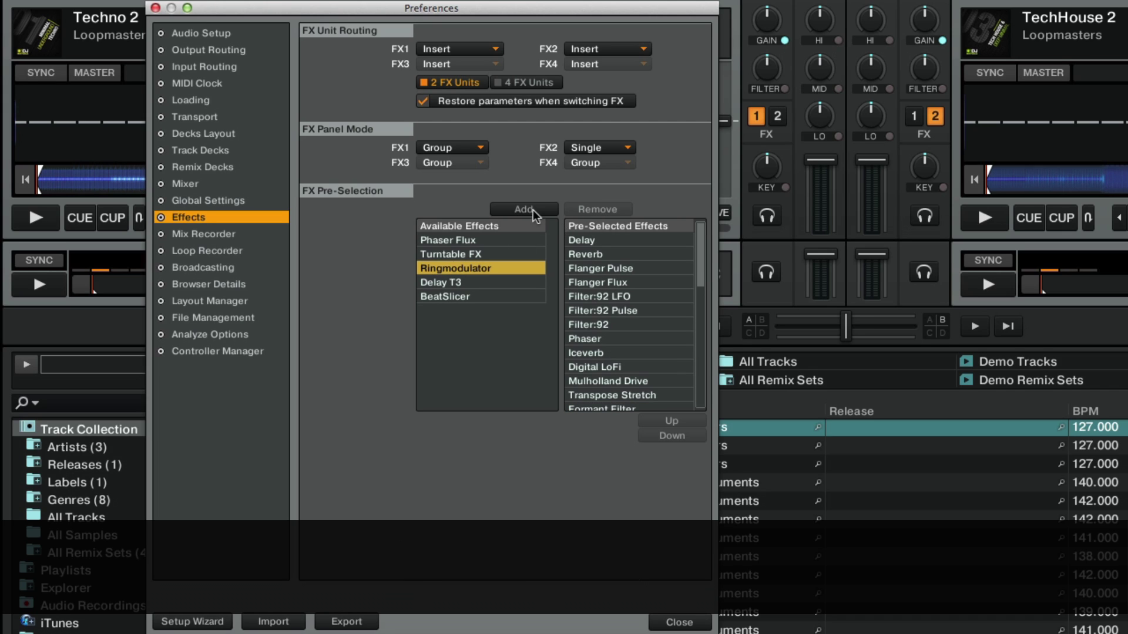
pyautogui.click(534, 209)
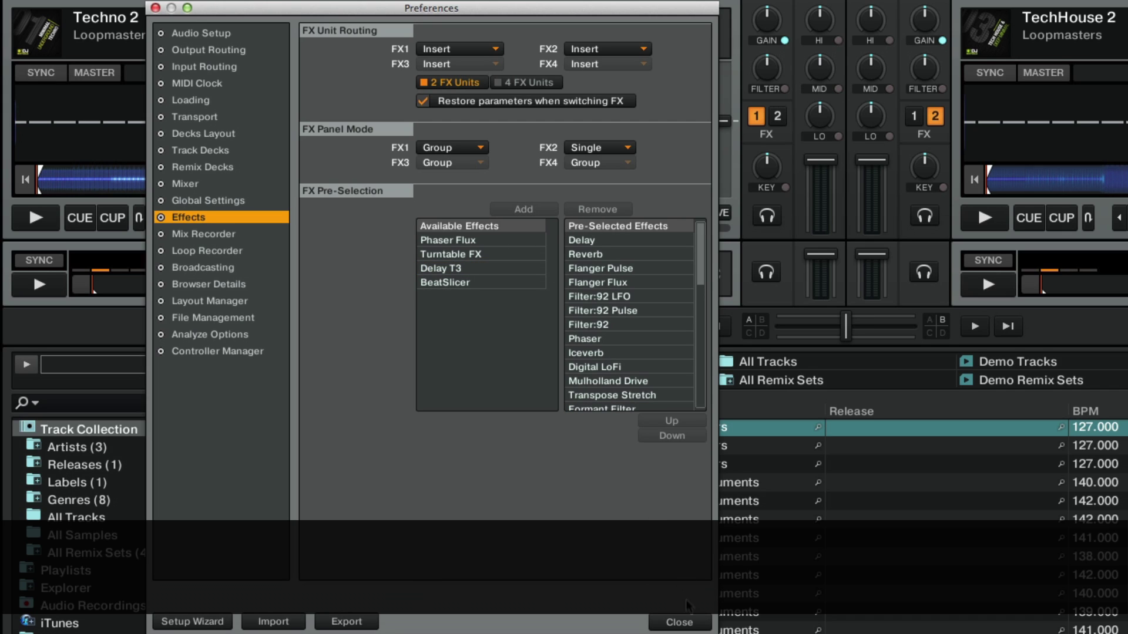
# Close the Preferences window to return to the main deck screen
pyautogui.click(680, 622)
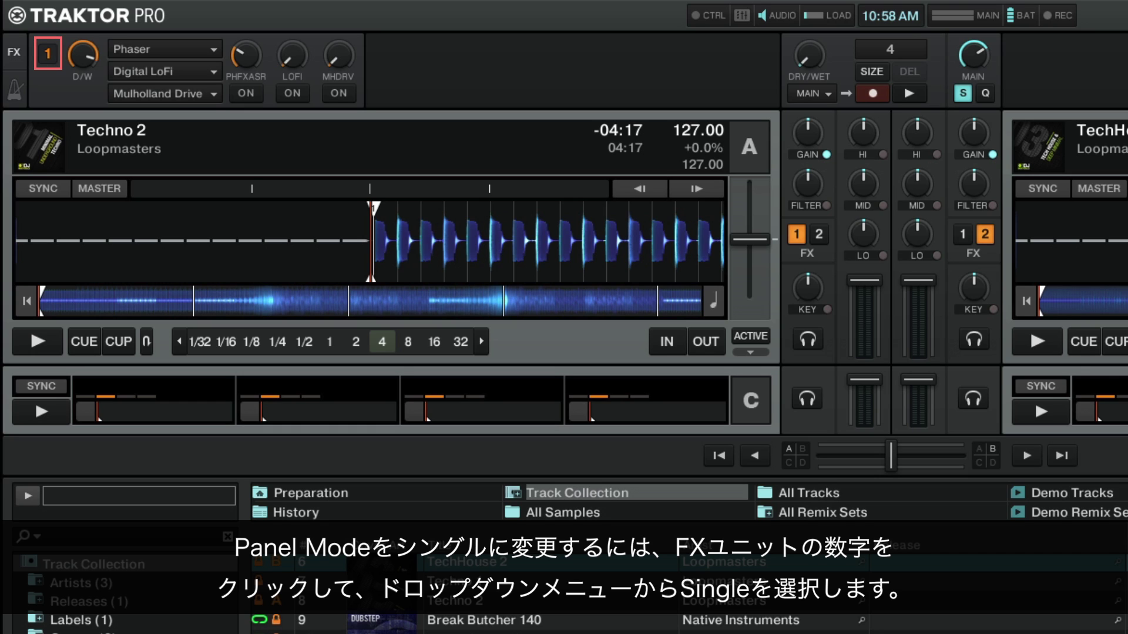
pyautogui.click(43, 51)
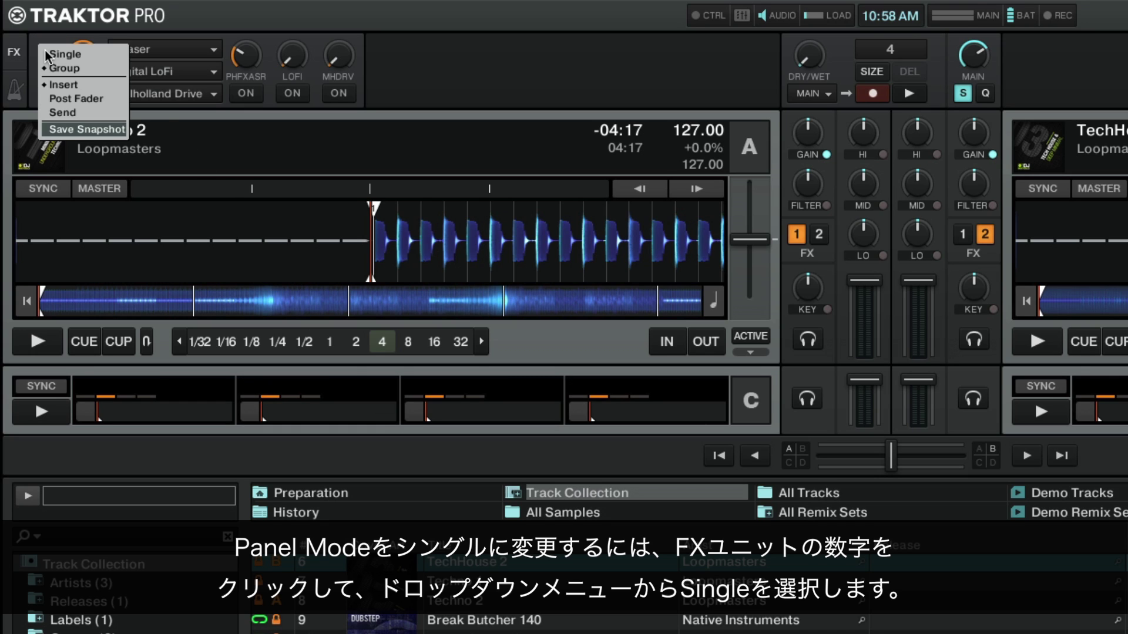
pyautogui.click(87, 68)
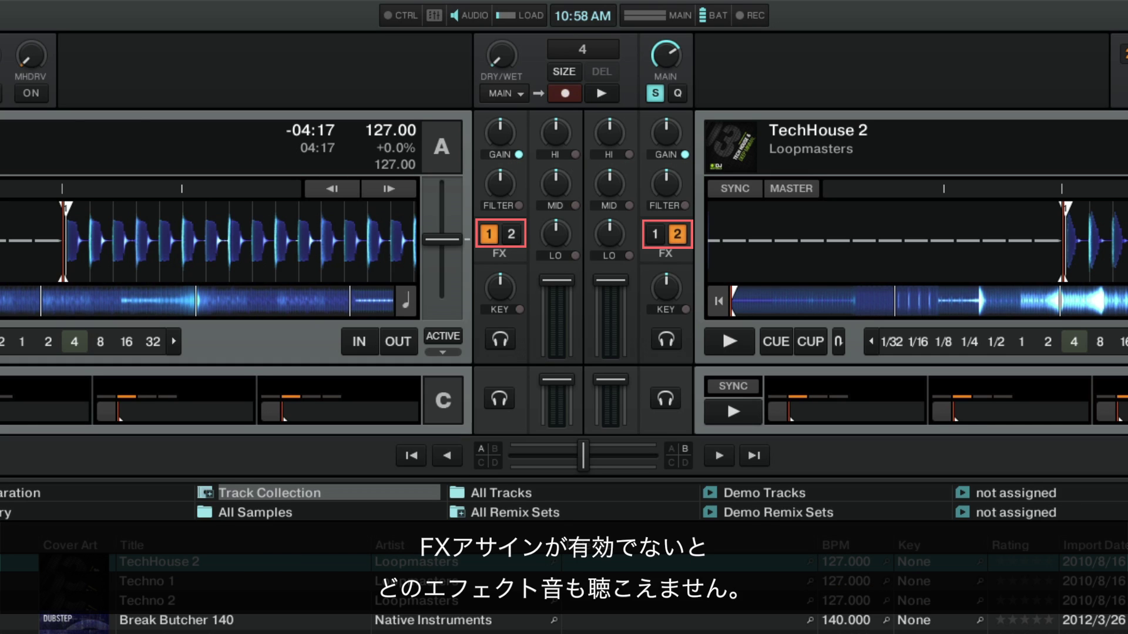
pyautogui.click(489, 234)
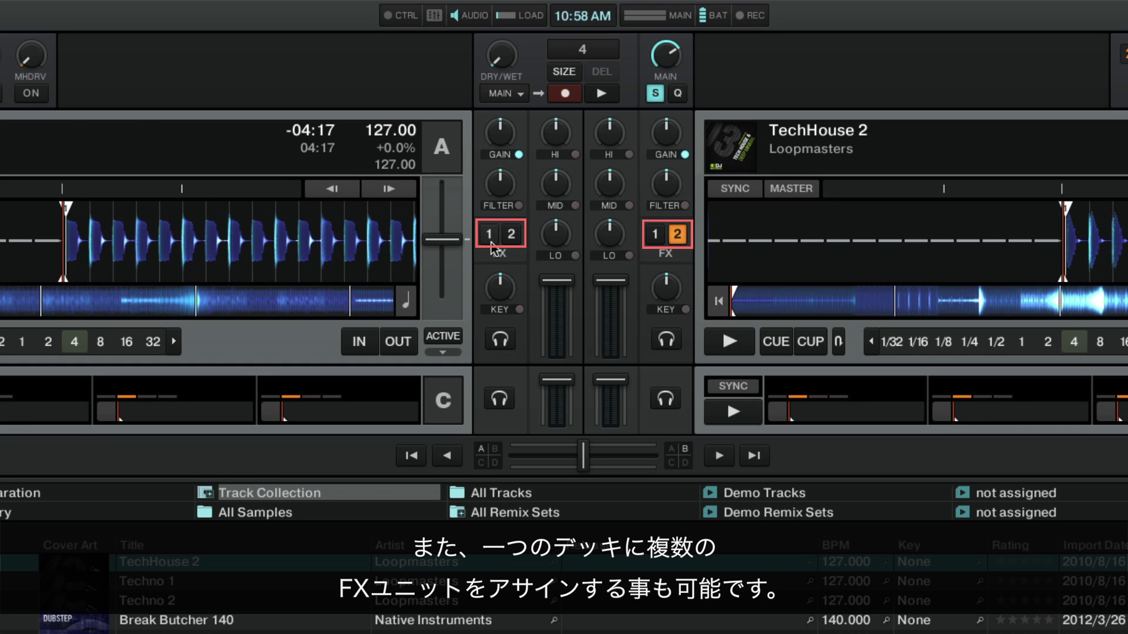
pyautogui.click(491, 241)
pyautogui.click(510, 238)
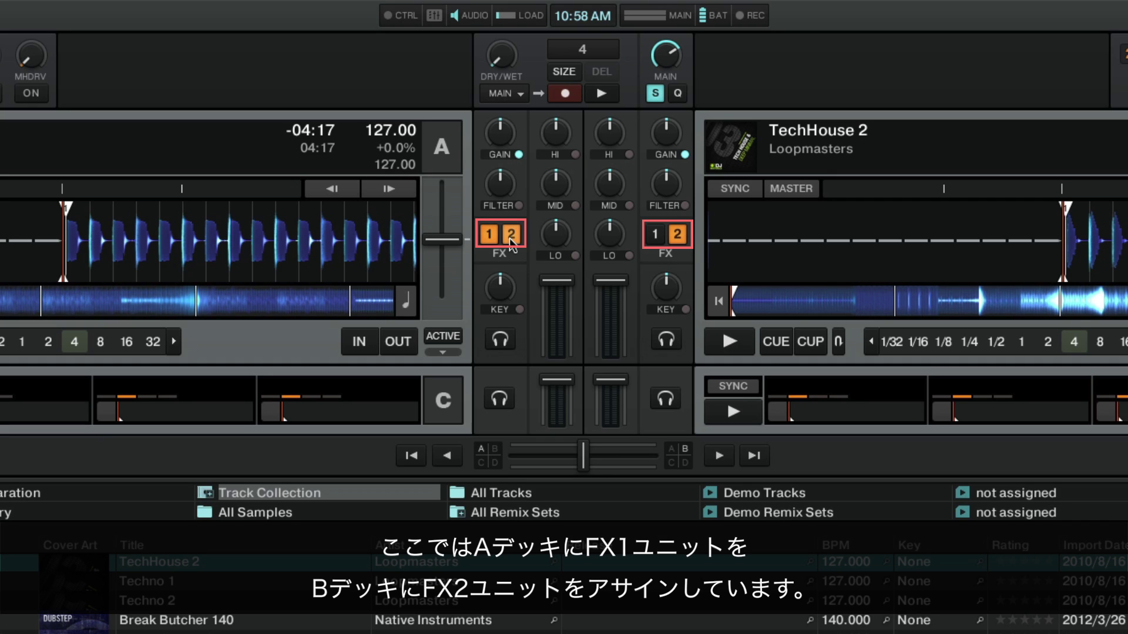
pyautogui.click(512, 238)
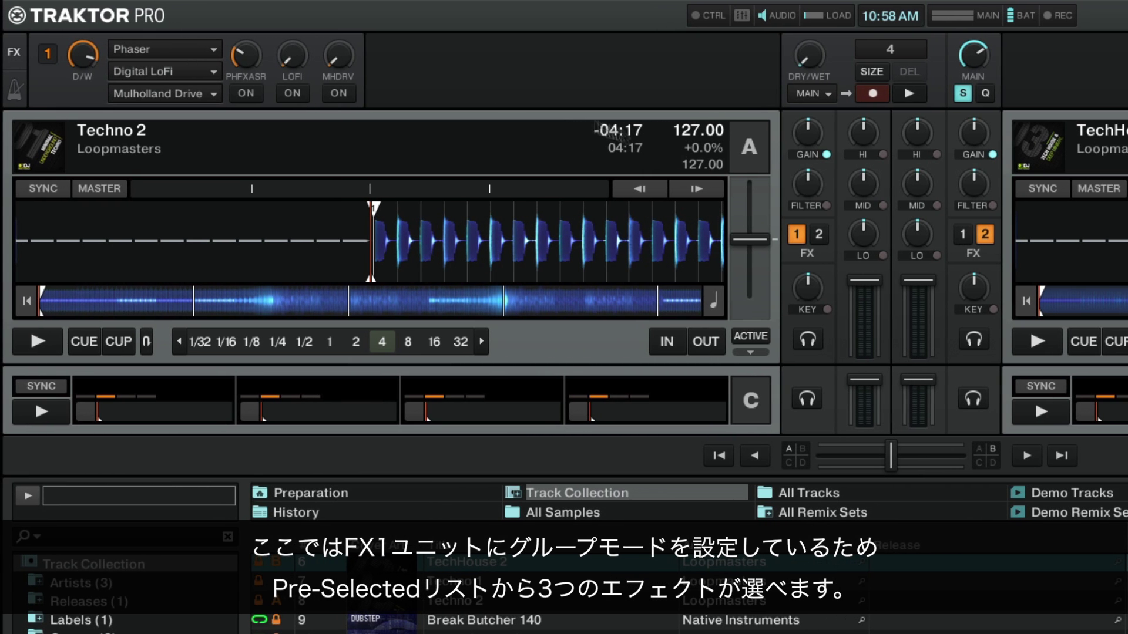
# Load Reverb, Filter and Delay into FX unit 1's three slots, replacing Phaser, Digital LoFi and Mulholland Drive
pyautogui.click(215, 51)
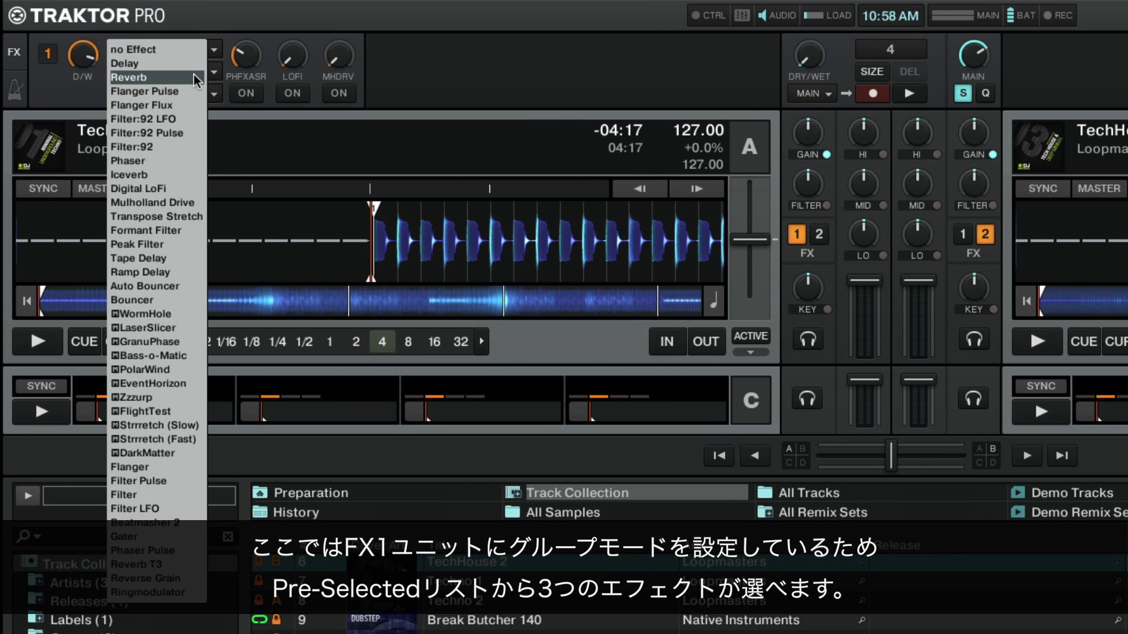
pyautogui.click(197, 78)
pyautogui.click(214, 72)
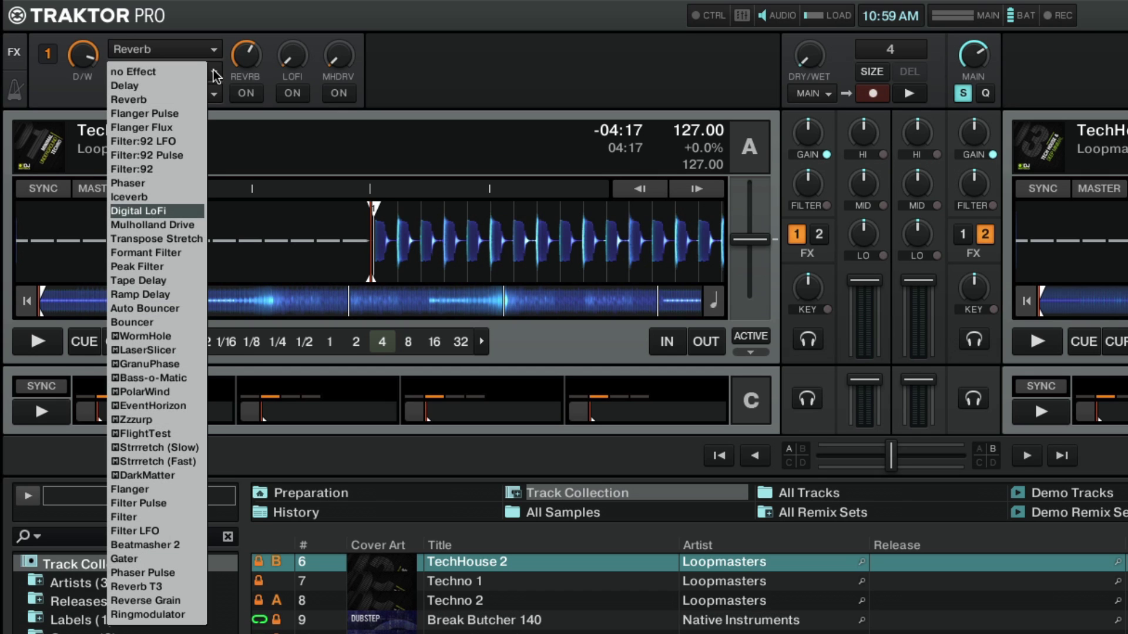
pyautogui.click(136, 518)
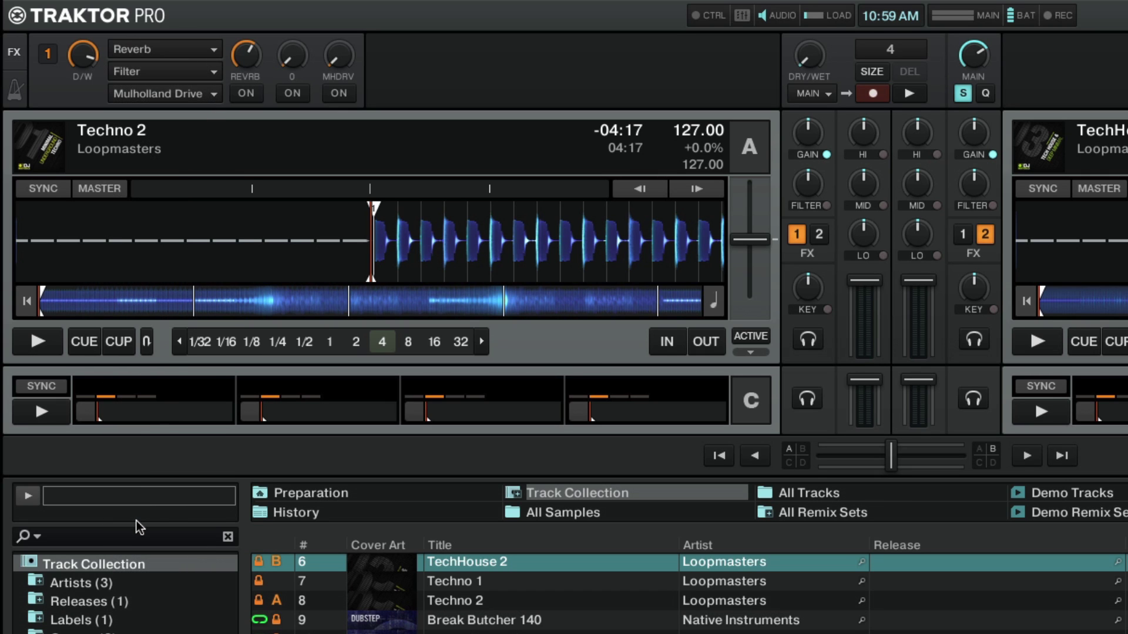
pyautogui.click(214, 94)
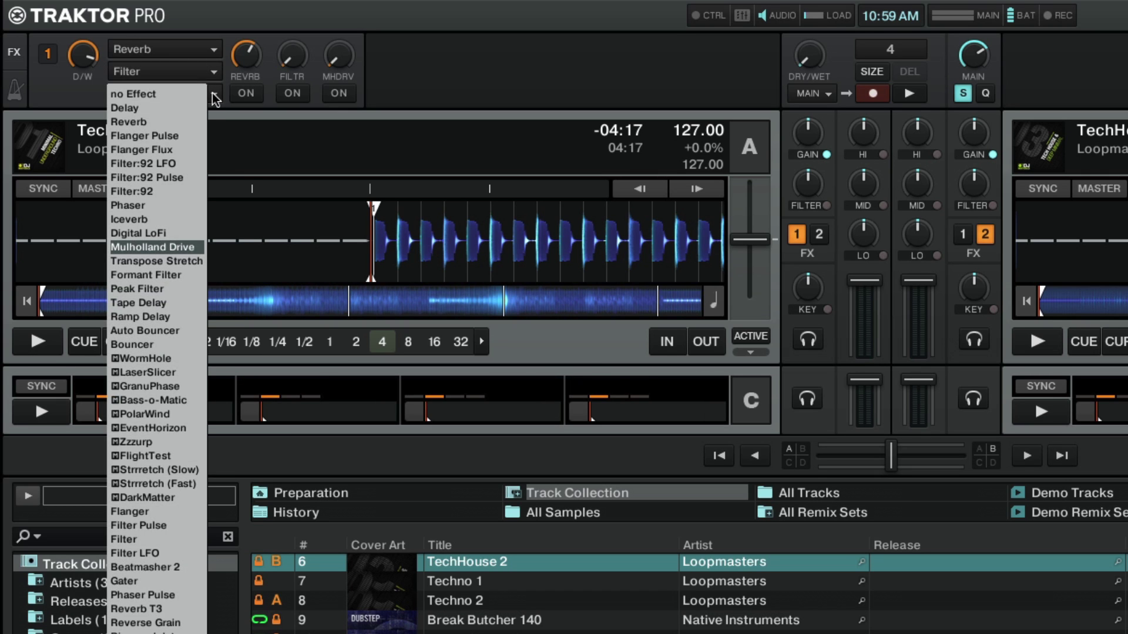
pyautogui.click(175, 108)
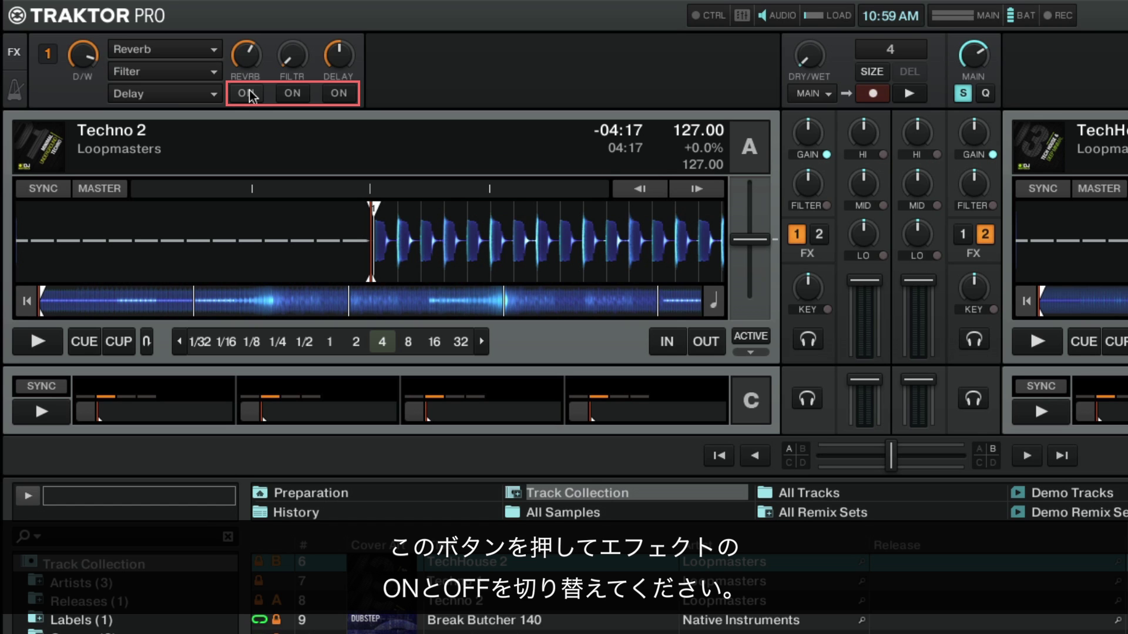
# Start Techno 2 on deck A and try Reverb, Filter and Delay, switching each back off
pyautogui.click(42, 341)
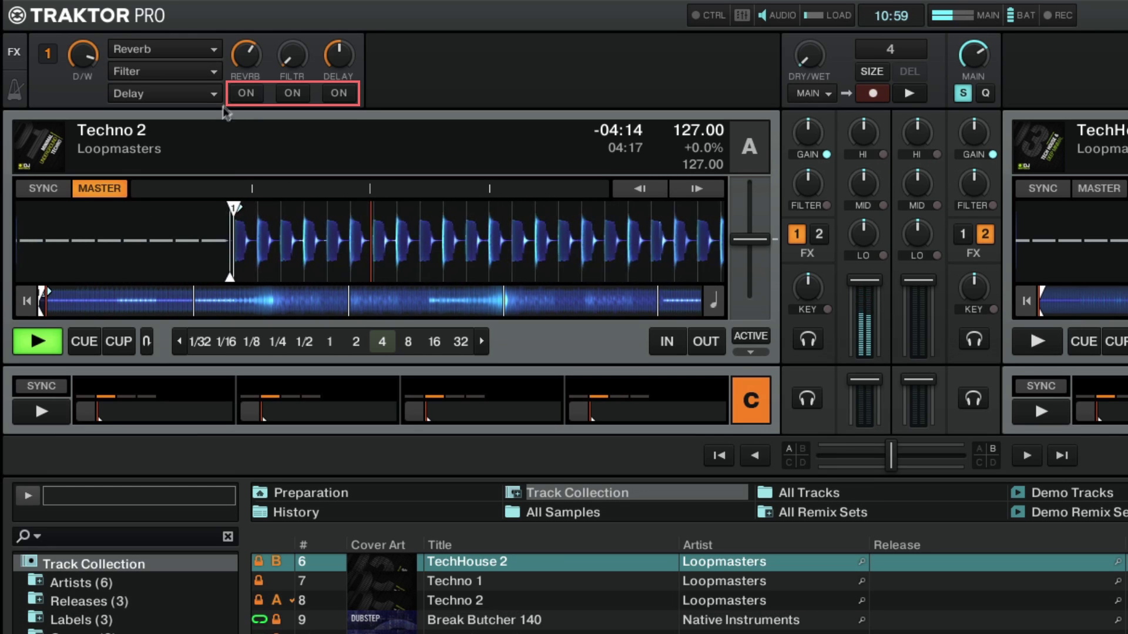
pyautogui.click(243, 95)
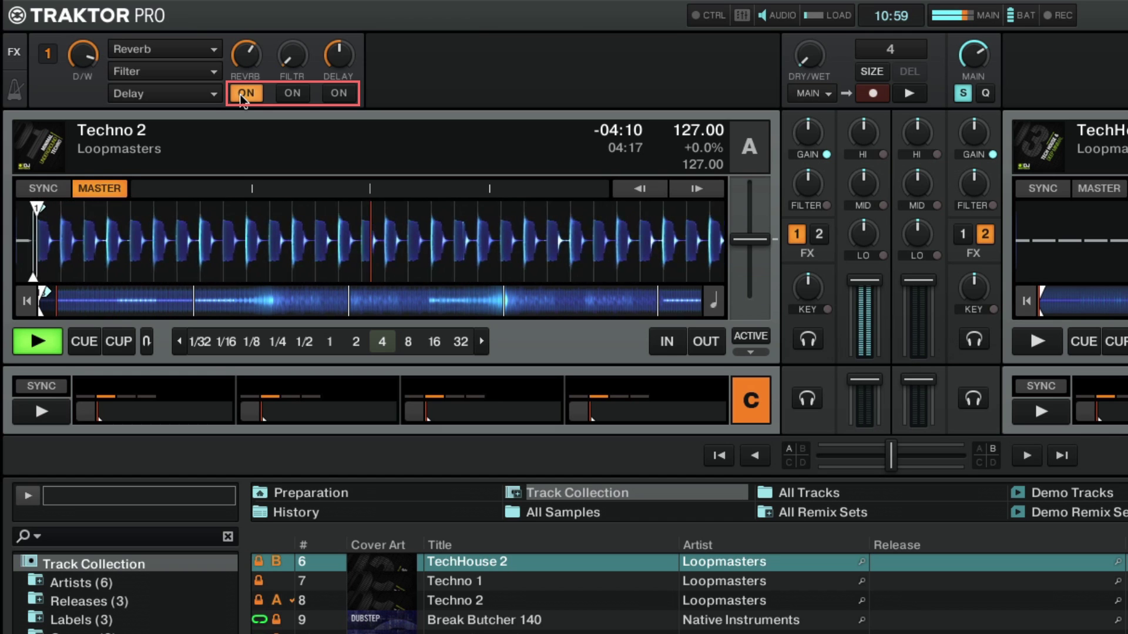
pyautogui.click(242, 94)
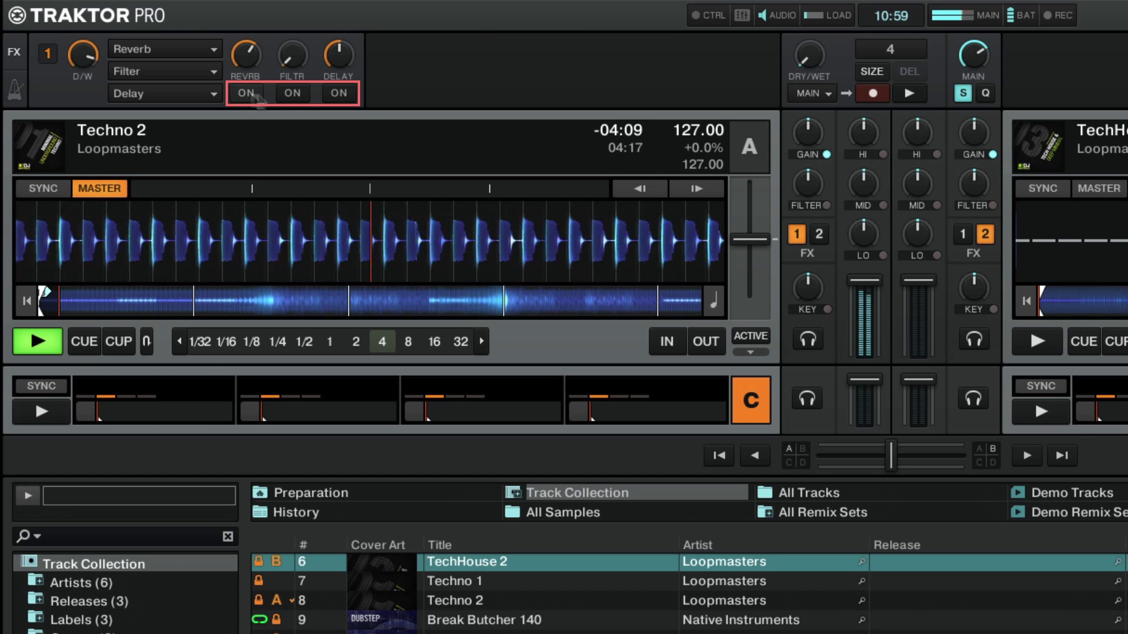
pyautogui.click(292, 94)
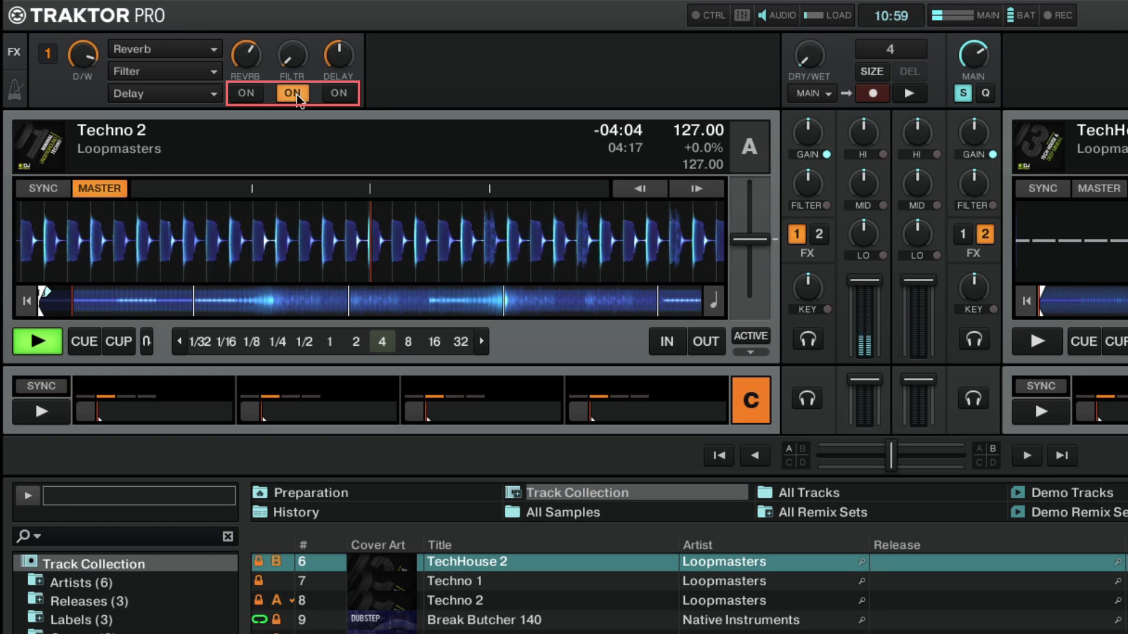
pyautogui.click(297, 96)
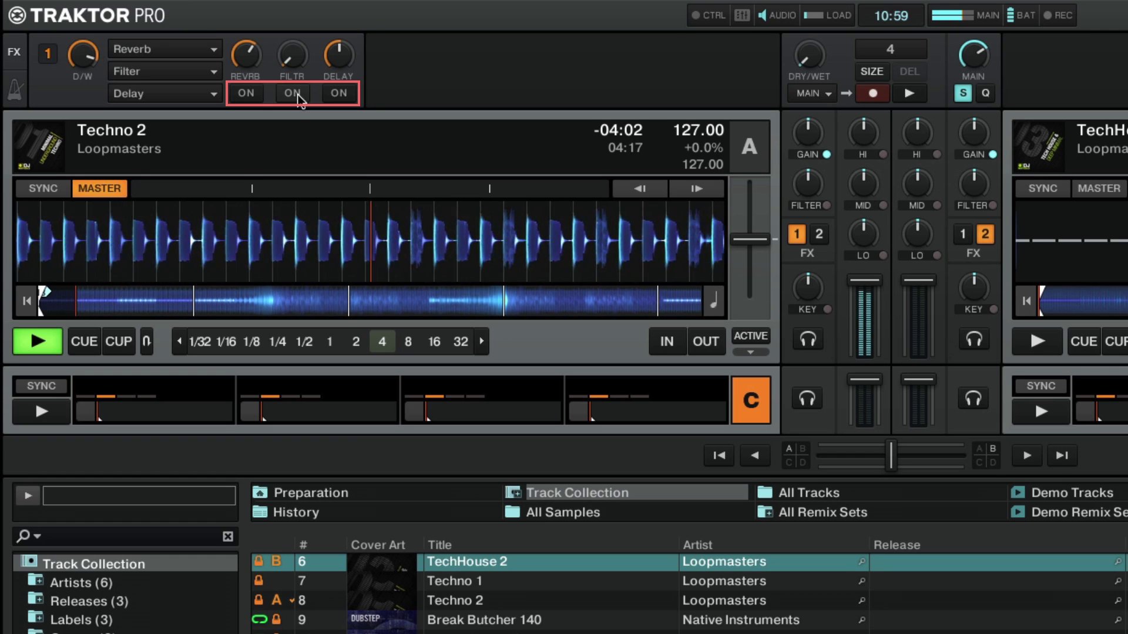
pyautogui.click(341, 94)
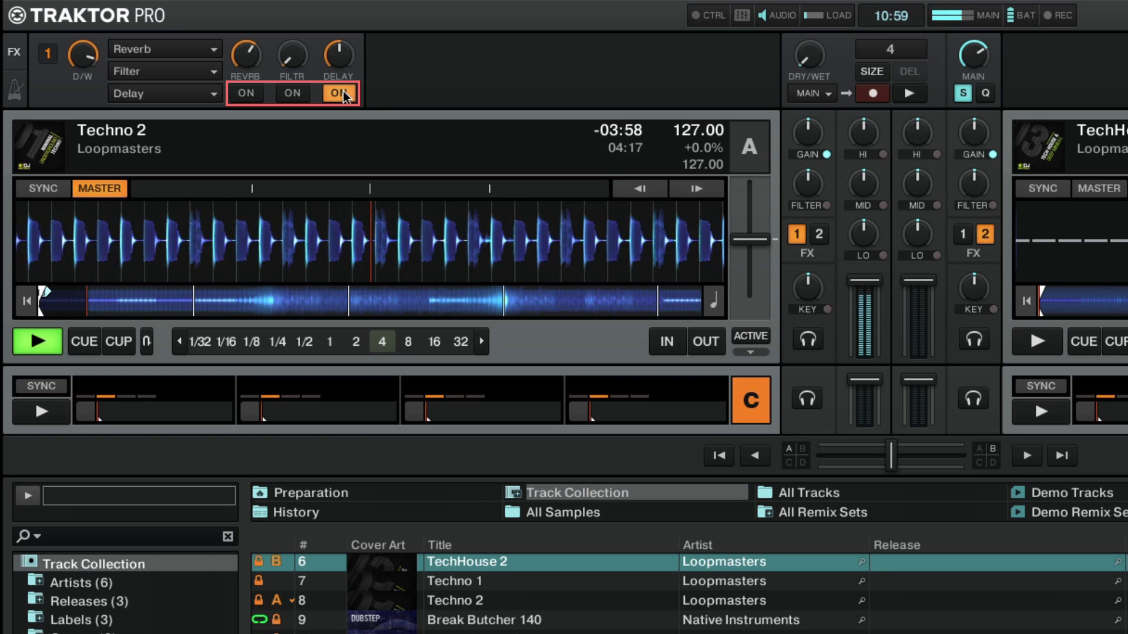
pyautogui.click(341, 94)
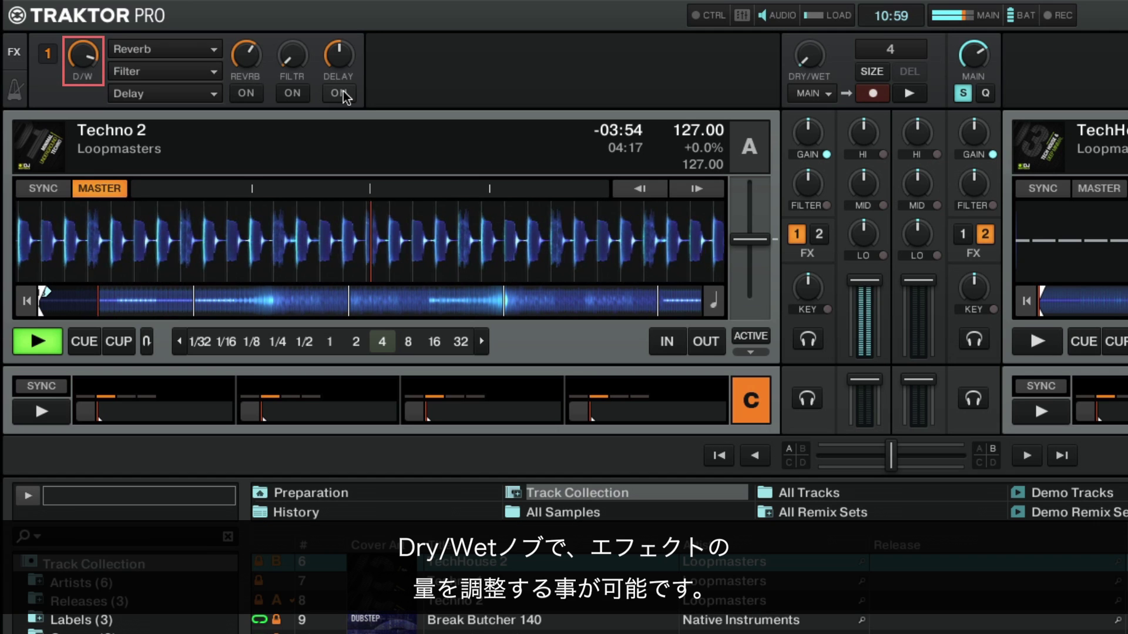
# Lower FX unit 1's dry/wet to +48%, switch Reverb on, then set dry/wet to about 29%
pyautogui.moveTo(86, 58); pyautogui.dragTo(86, 97)
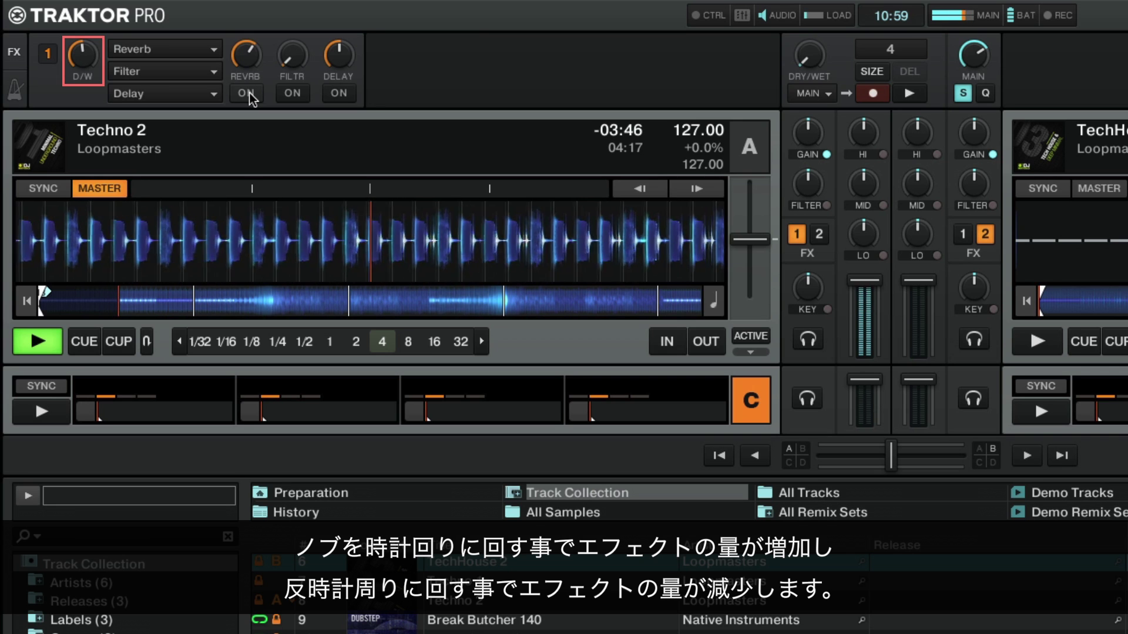
pyautogui.click(249, 93)
pyautogui.moveTo(89, 50)
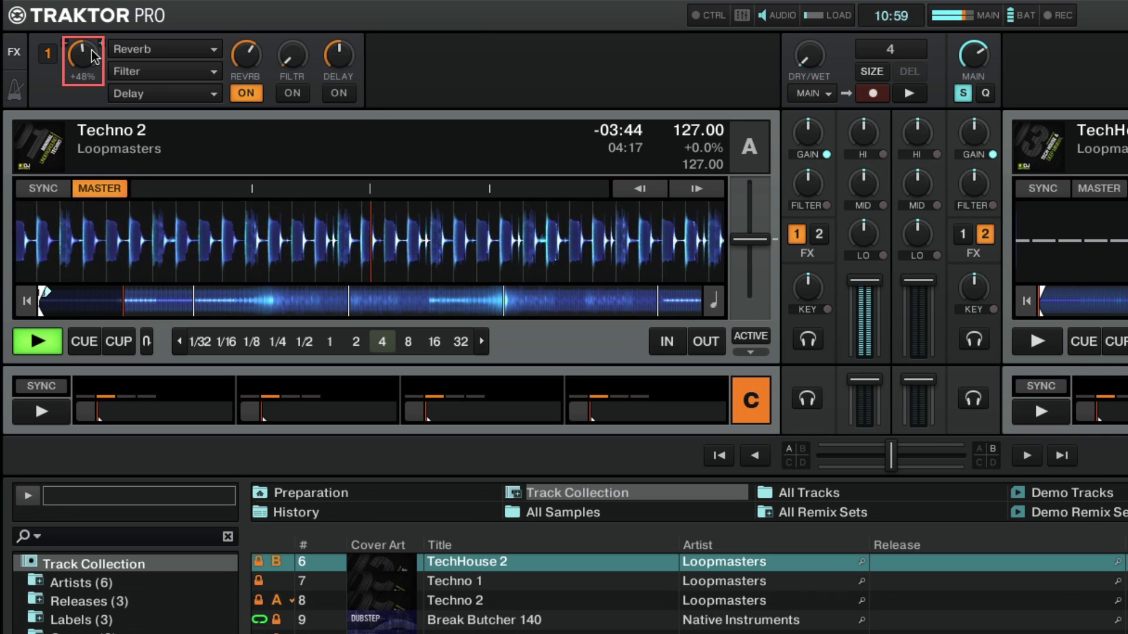
pyautogui.moveTo(91, 51)
pyautogui.mouseDown()
pyautogui.moveTo(92, 31)
pyautogui.moveTo(92, 68)
pyautogui.moveTo(92, 33)
pyautogui.mouseUp()
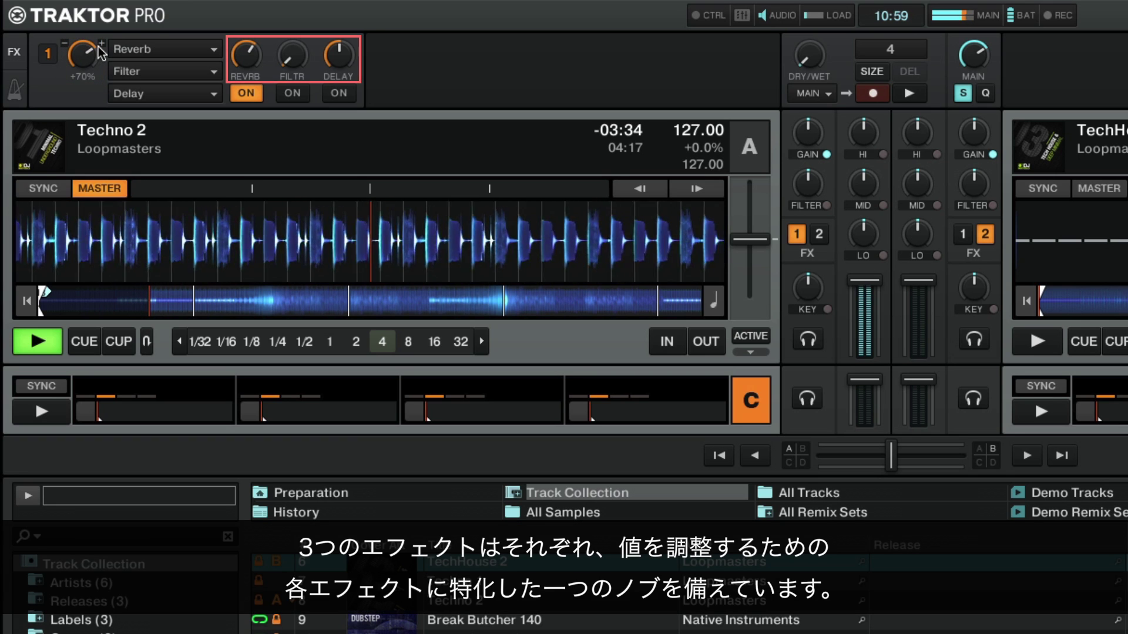
# Switch Reverb off and back on, then turn the Reverb amount down to 13
pyautogui.click(247, 93)
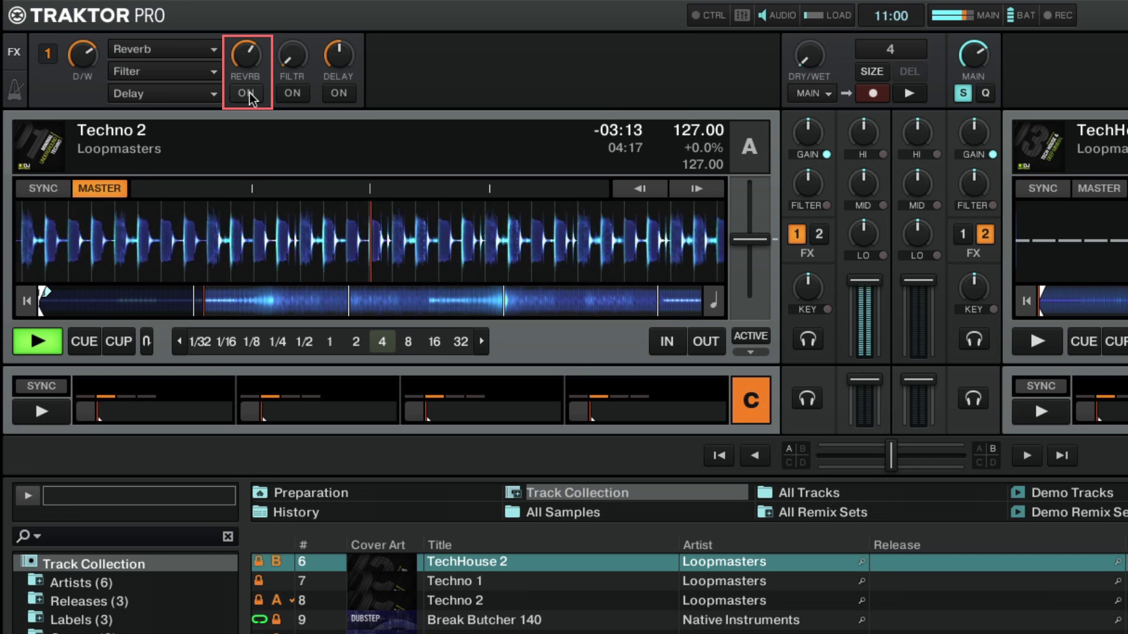
pyautogui.click(249, 93)
pyautogui.moveTo(249, 69); pyautogui.dragTo(247, 96)
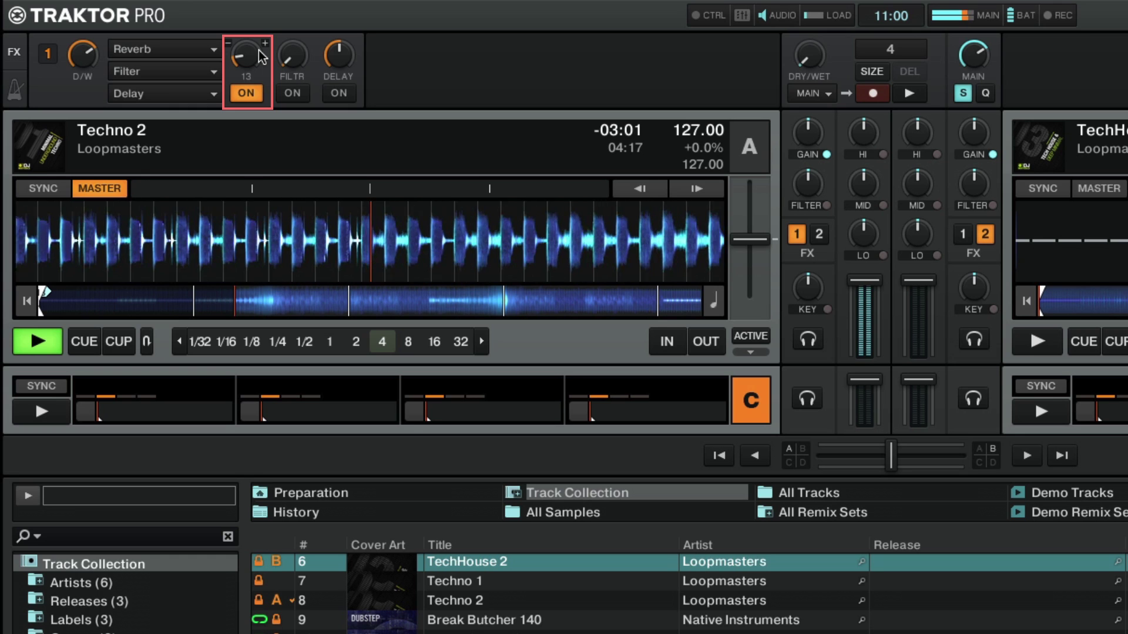
# Turn Reverb off, set Filter to 40, enable it, sweep it to 50, then switch Filter off
pyautogui.click(247, 94)
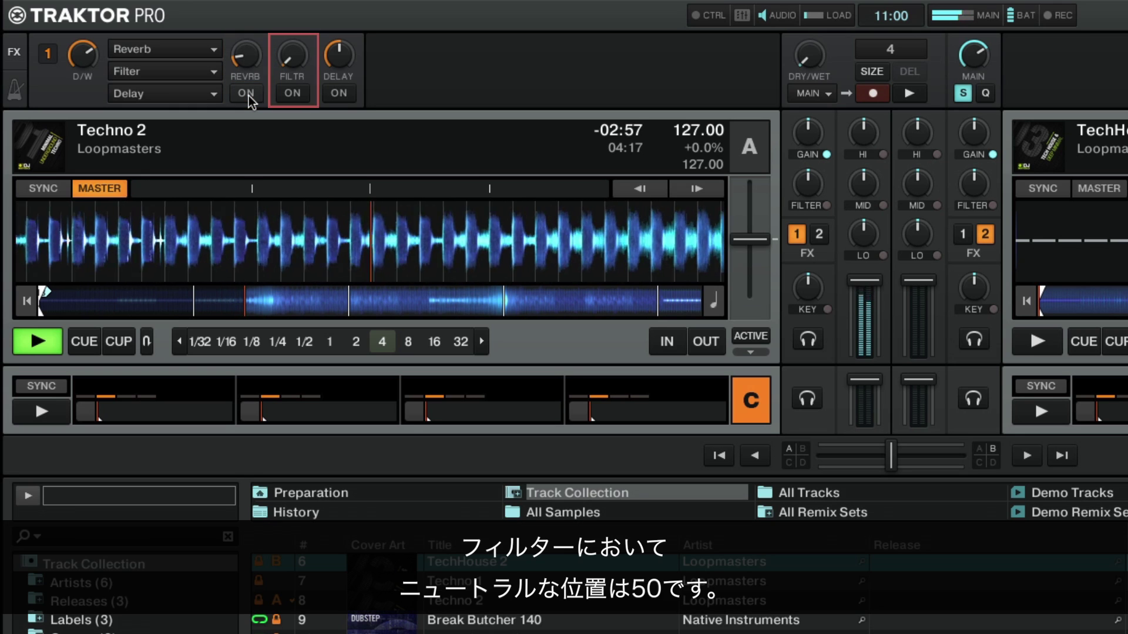
pyautogui.moveTo(292, 55); pyautogui.dragTo(292, 59)
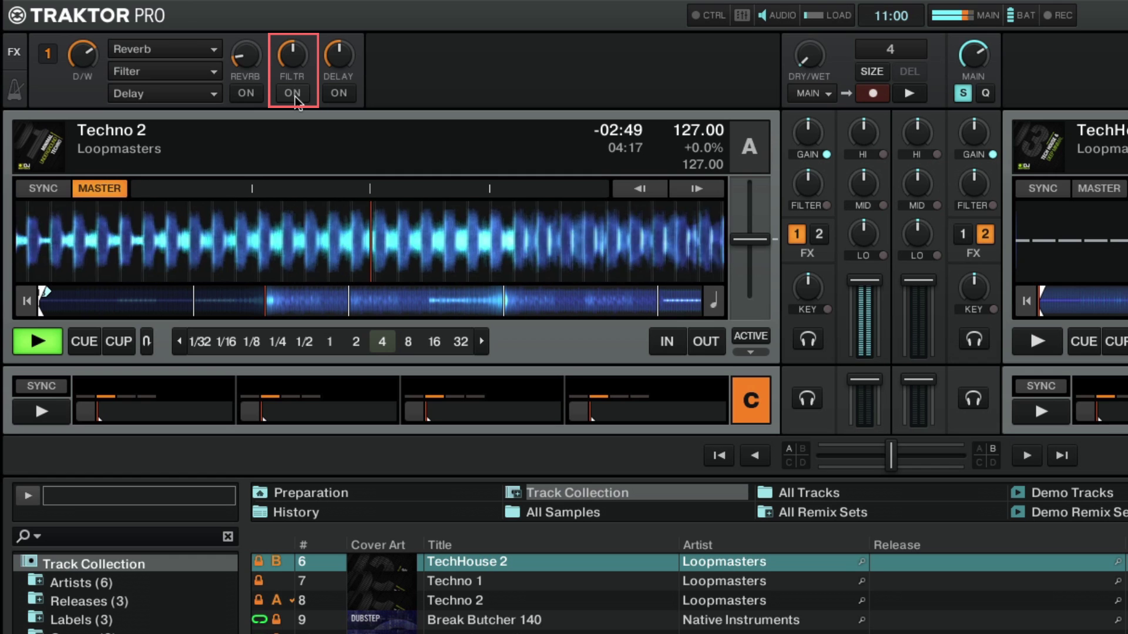
pyautogui.click(294, 94)
pyautogui.moveTo(292, 59); pyautogui.dragTo(292, 66)
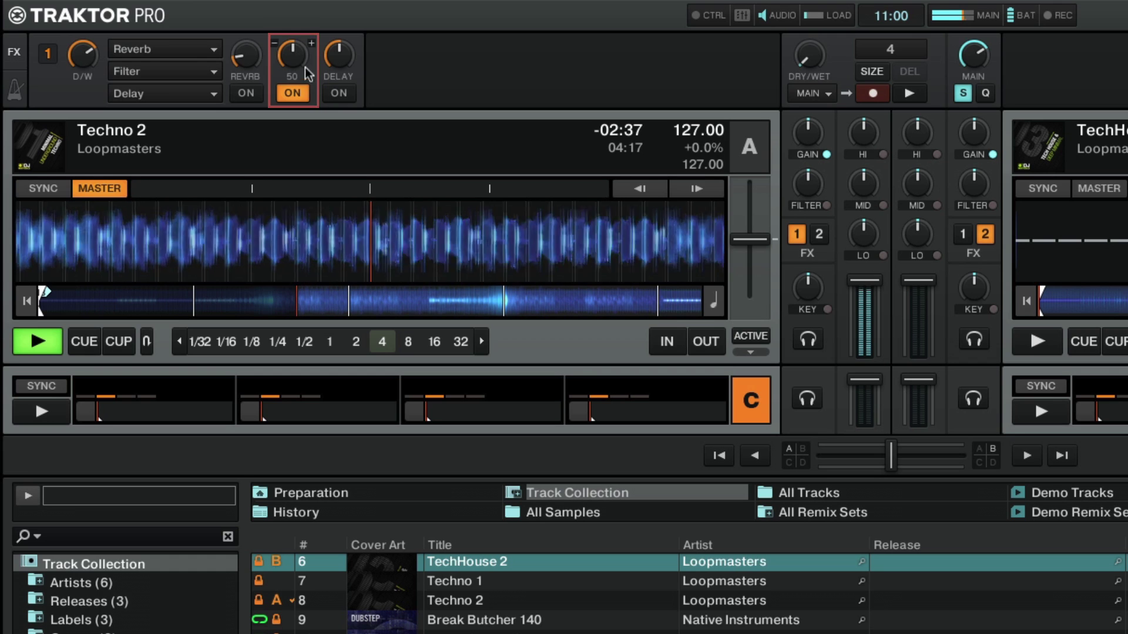
pyautogui.click(300, 95)
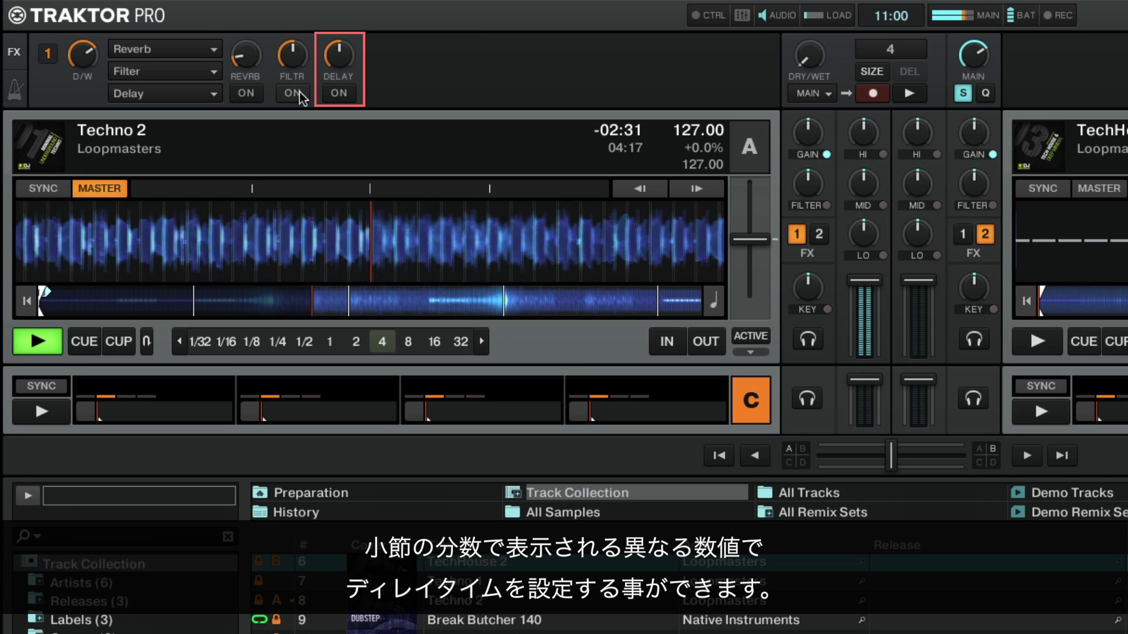
# Enable Delay, step its time through 1/8, 1/16 and 1/32, then switch Delay off
pyautogui.click(339, 94)
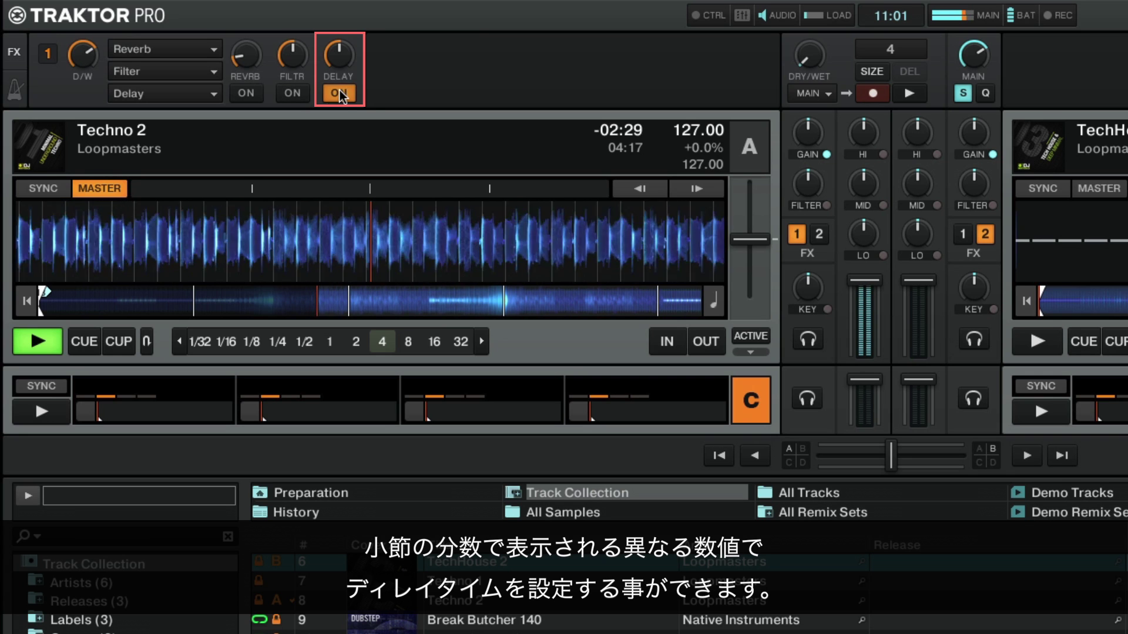
pyautogui.scroll(2, 344, 57)
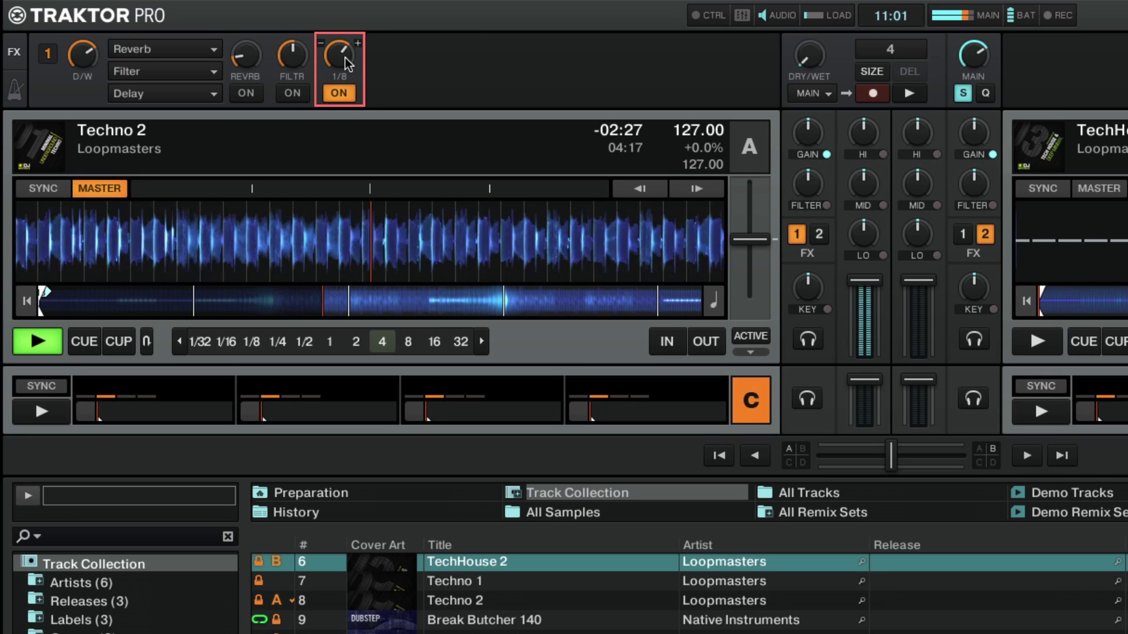
pyautogui.moveTo(344, 59); pyautogui.dragTo(345, 56)
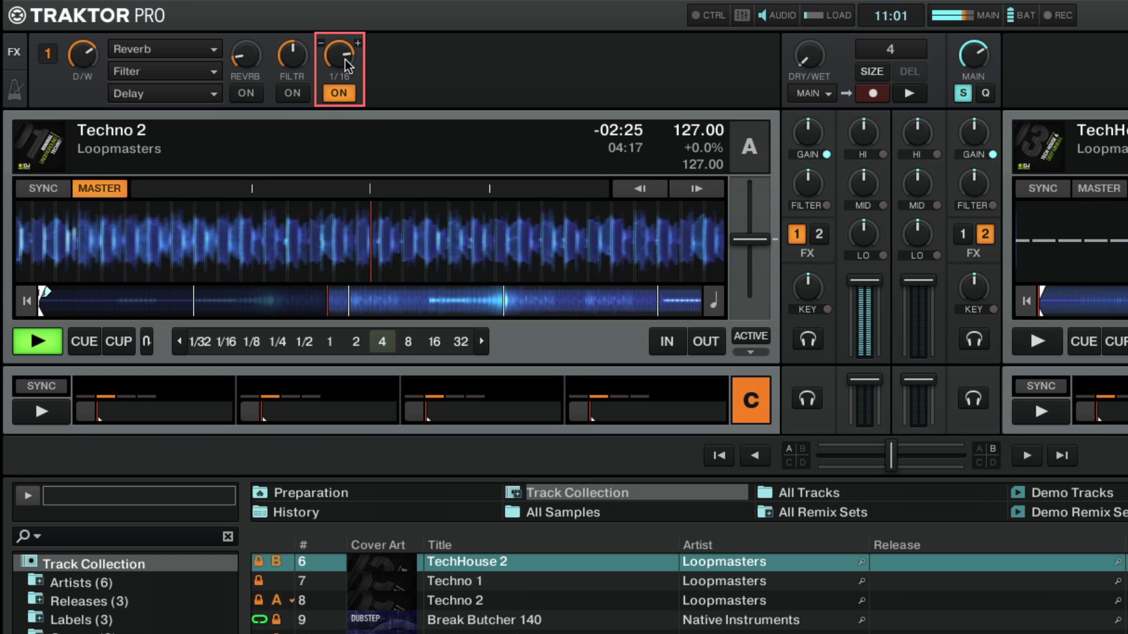
pyautogui.scroll(1, 344, 61)
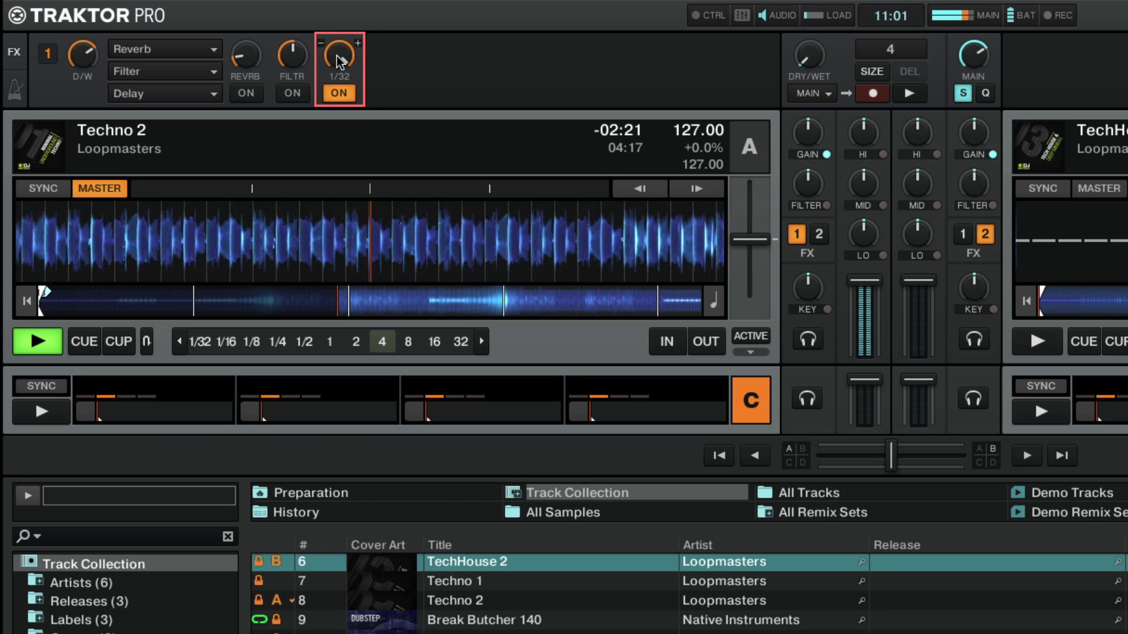
pyautogui.click(341, 93)
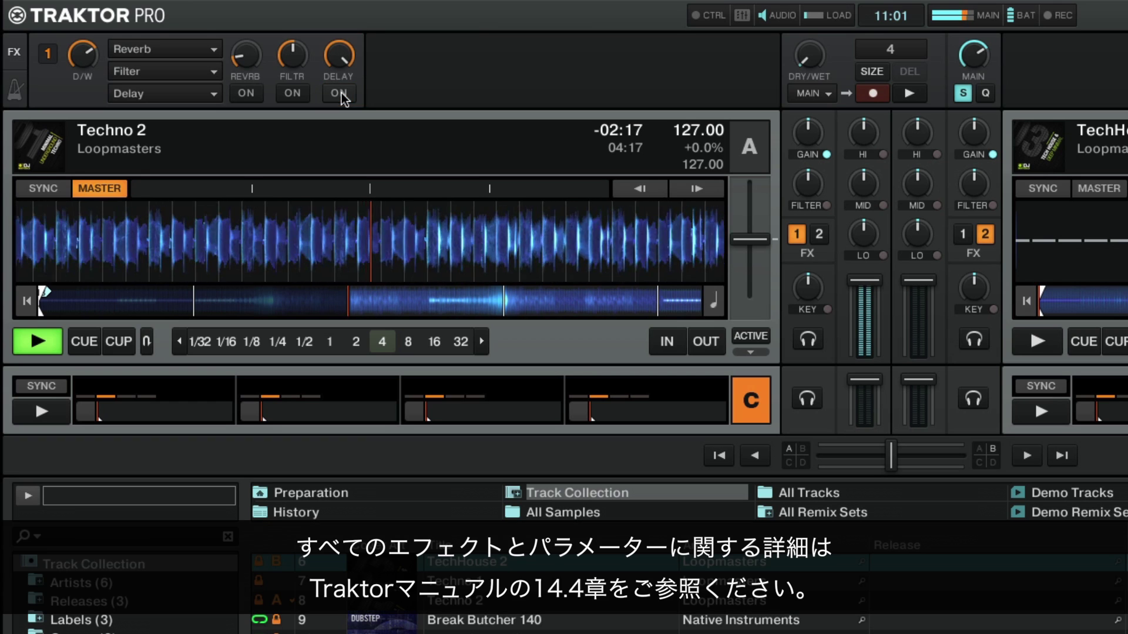